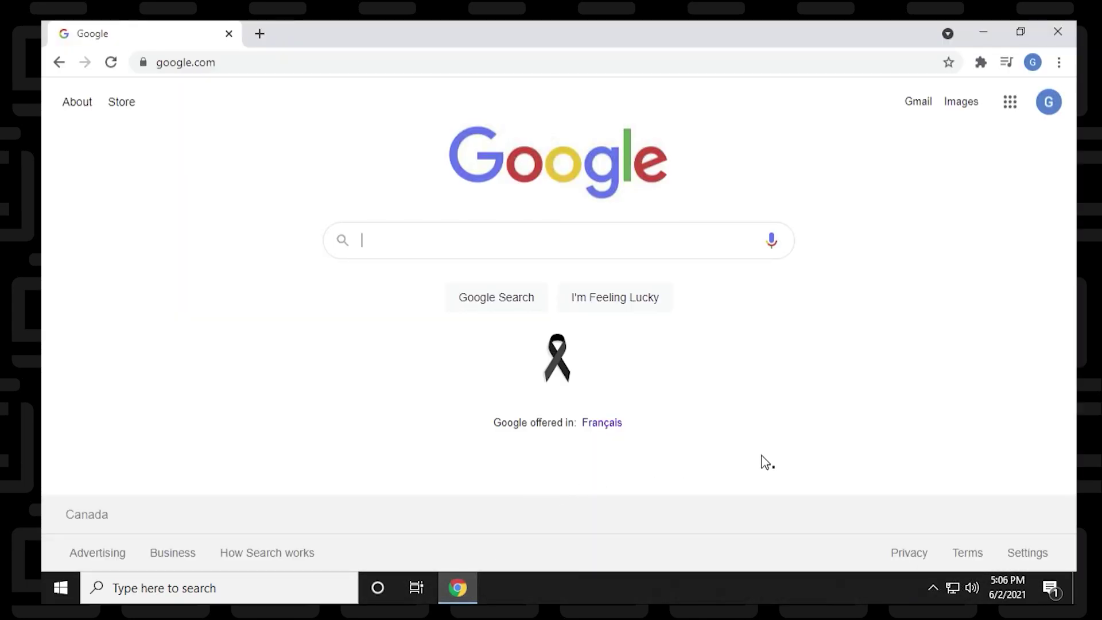
# Search Google for ravencoin and open the wallets page of the official Ravencoin website, dismissing the announcement.
pyautogui.write('ravencoin')
pyautogui.press('Return')
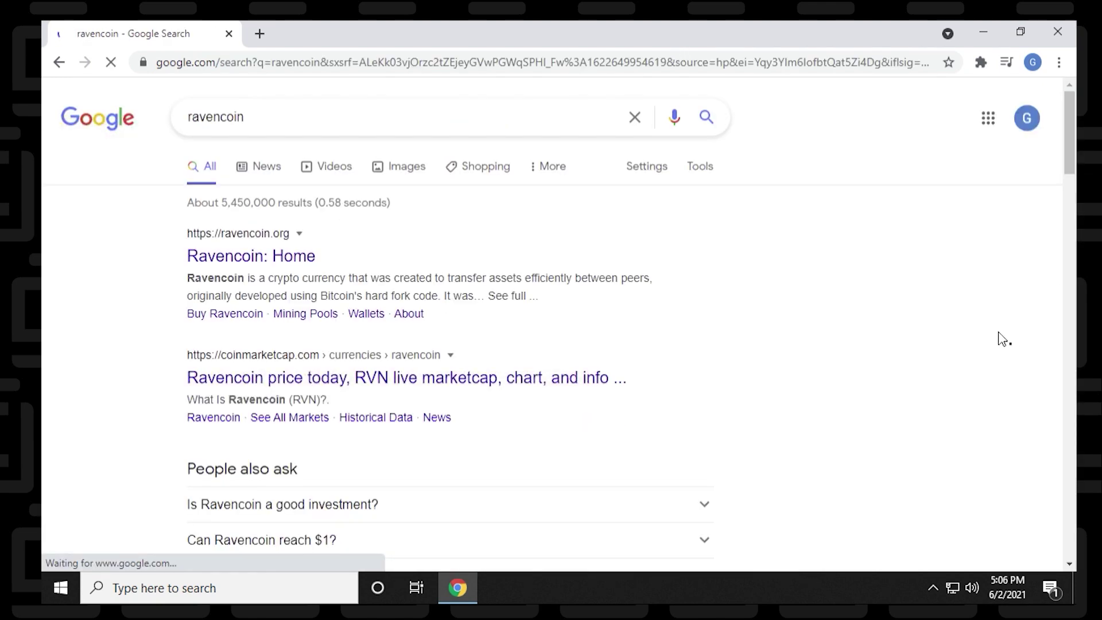
pyautogui.click(279, 257)
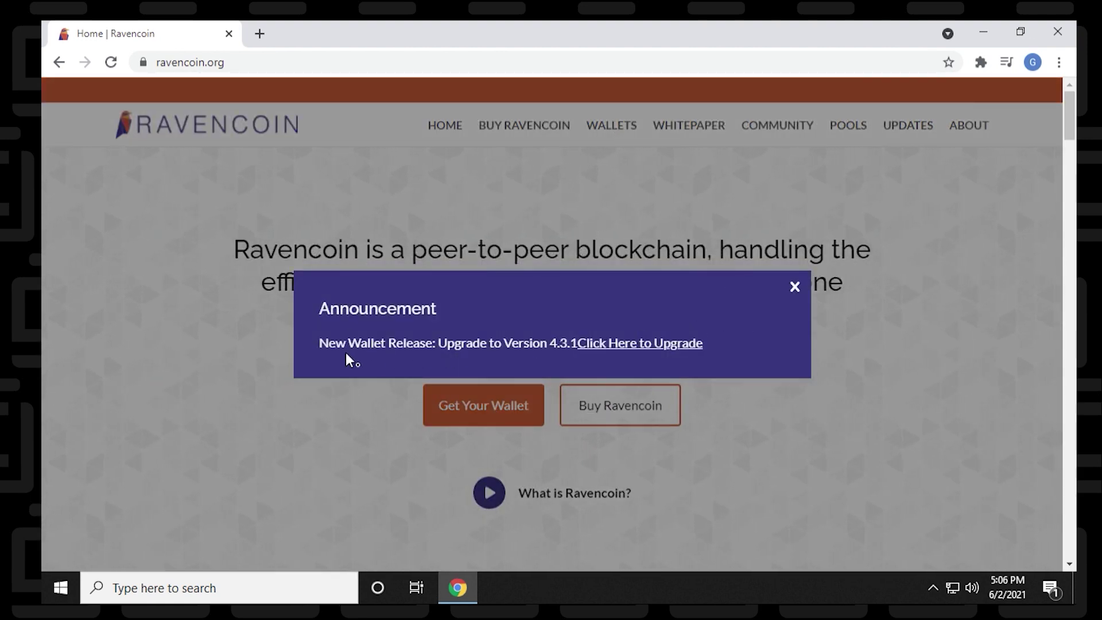
pyautogui.click(795, 290)
pyautogui.click(502, 421)
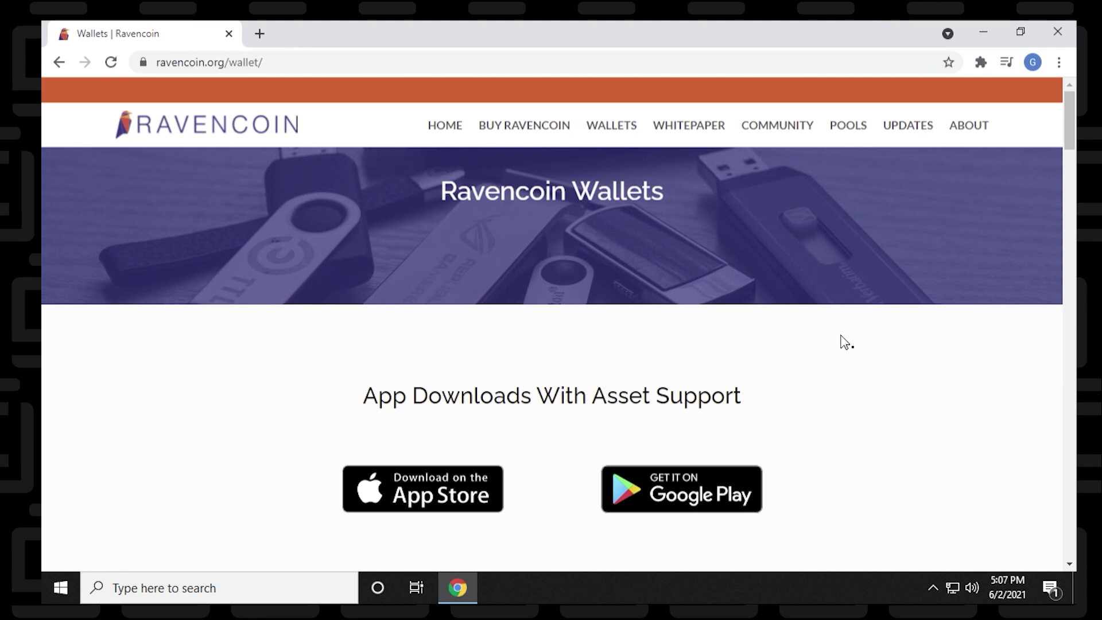
# Download the Windows desktop wallet installer from the Desktop Downloads section.
pyautogui.moveTo(1070, 138); pyautogui.dragTo(1073, 175)
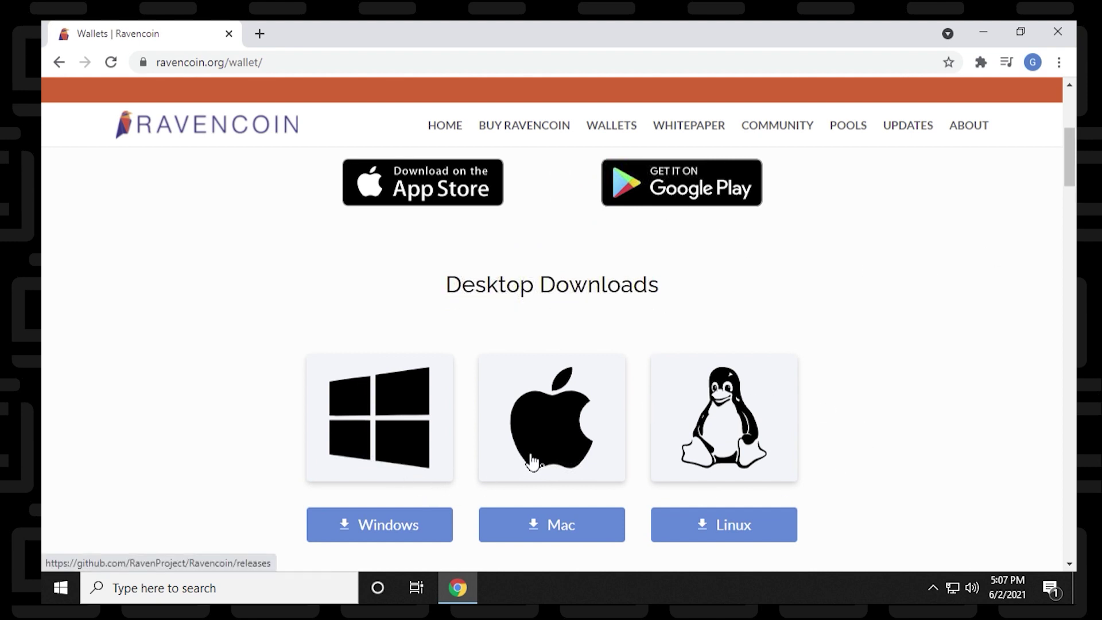
pyautogui.scroll(-1, 401, 525)
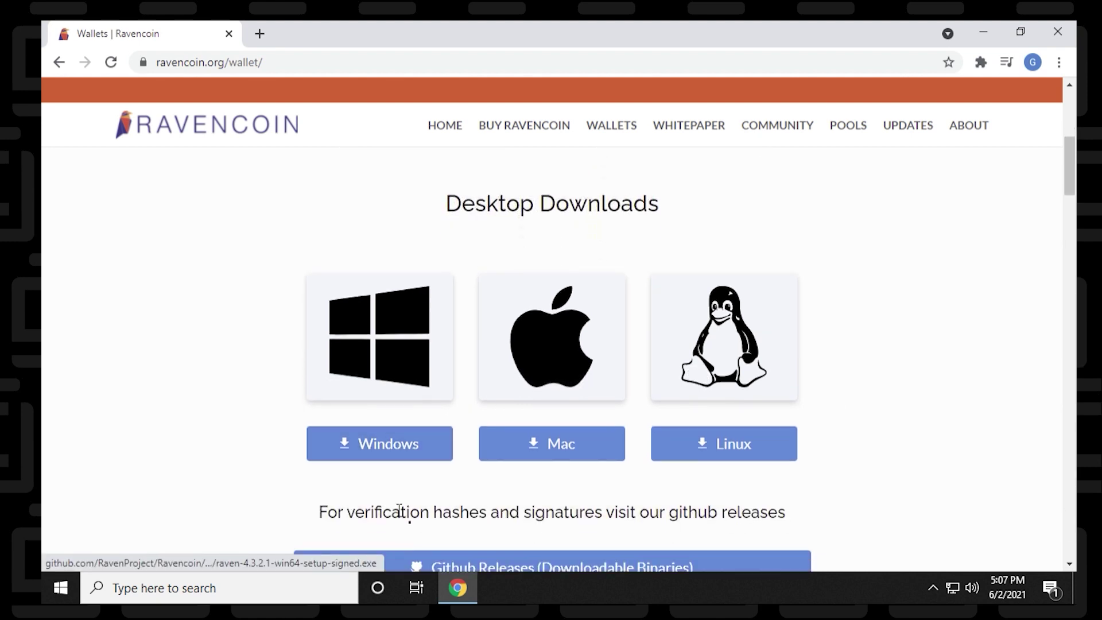
pyautogui.click(392, 455)
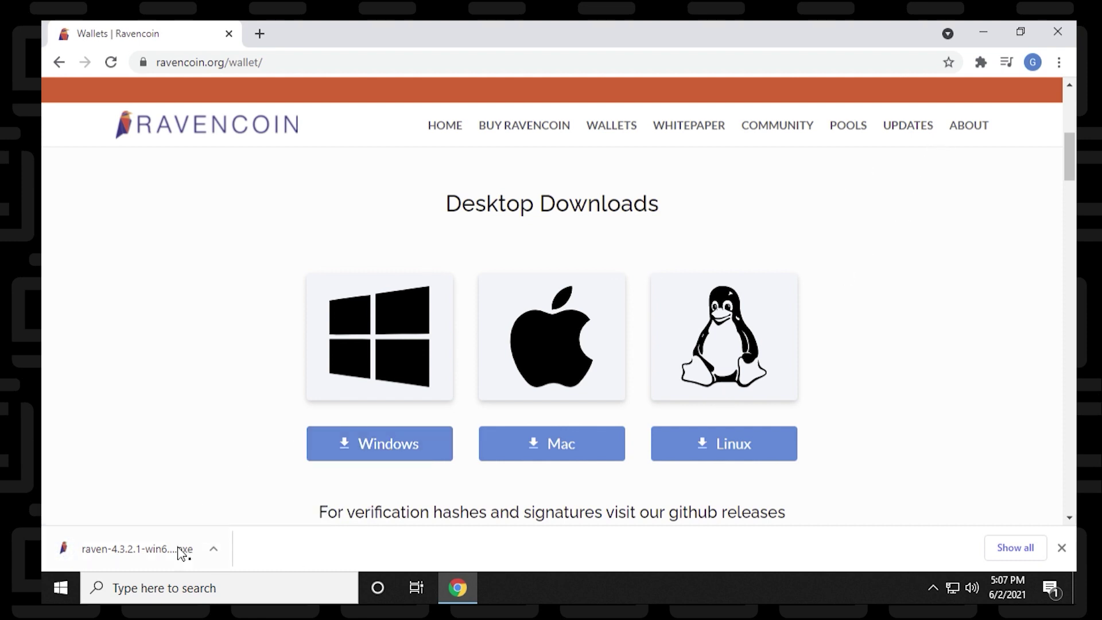
# Install Raven Core in C:\Program Files\Raven with the Raven Core Start Menu folder, and launch it with the default data directory.
pyautogui.click(183, 551)
pyautogui.click(983, 32)
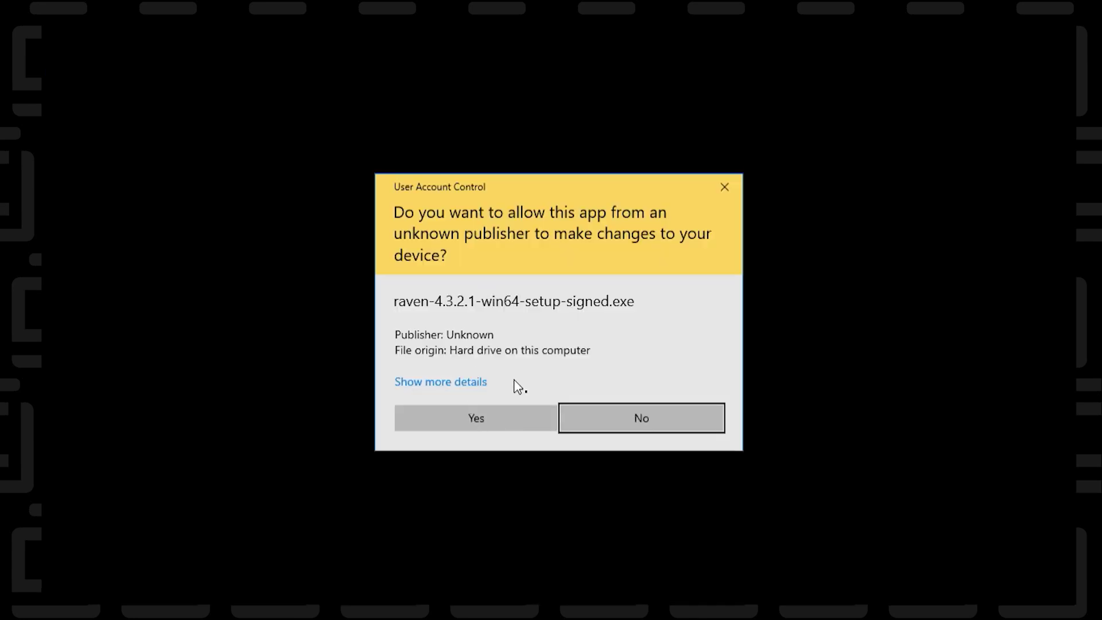
pyautogui.click(499, 417)
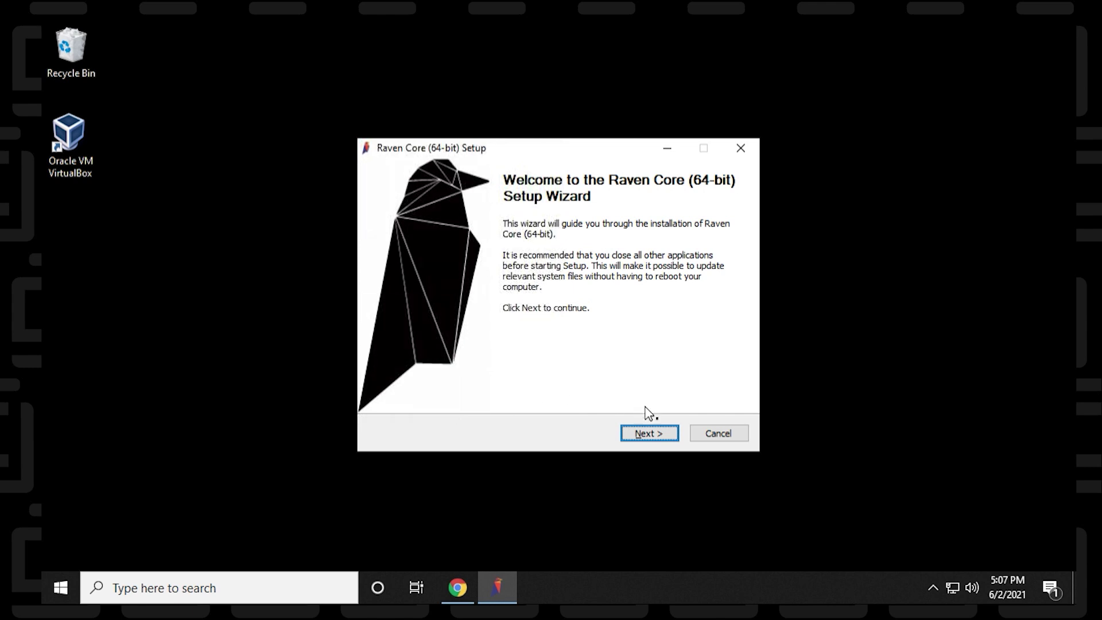
pyautogui.click(662, 437)
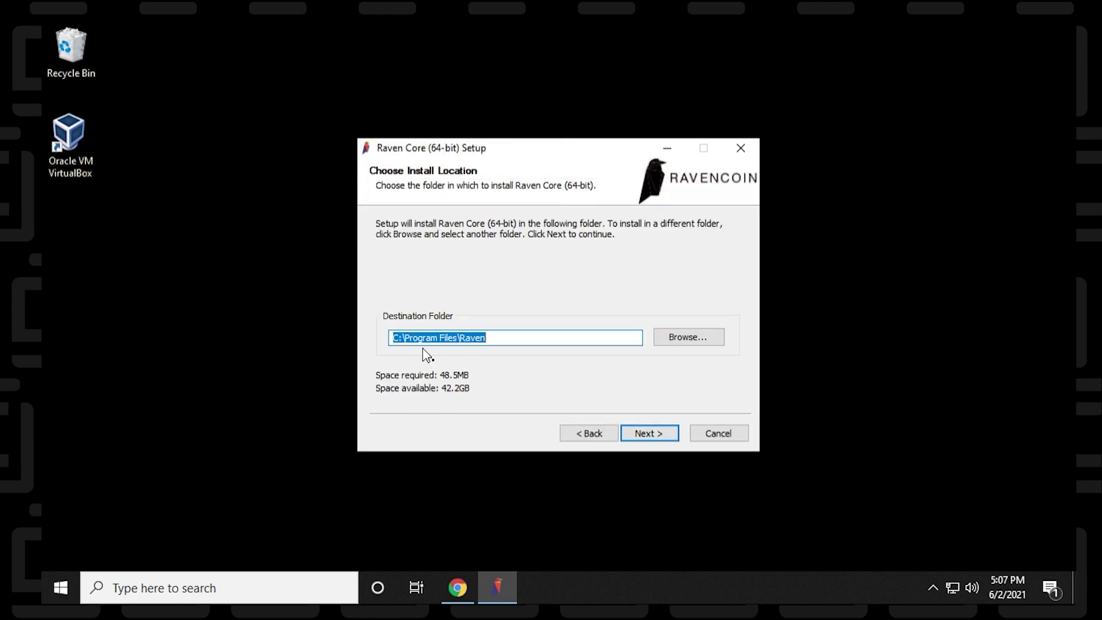
pyautogui.click(645, 437)
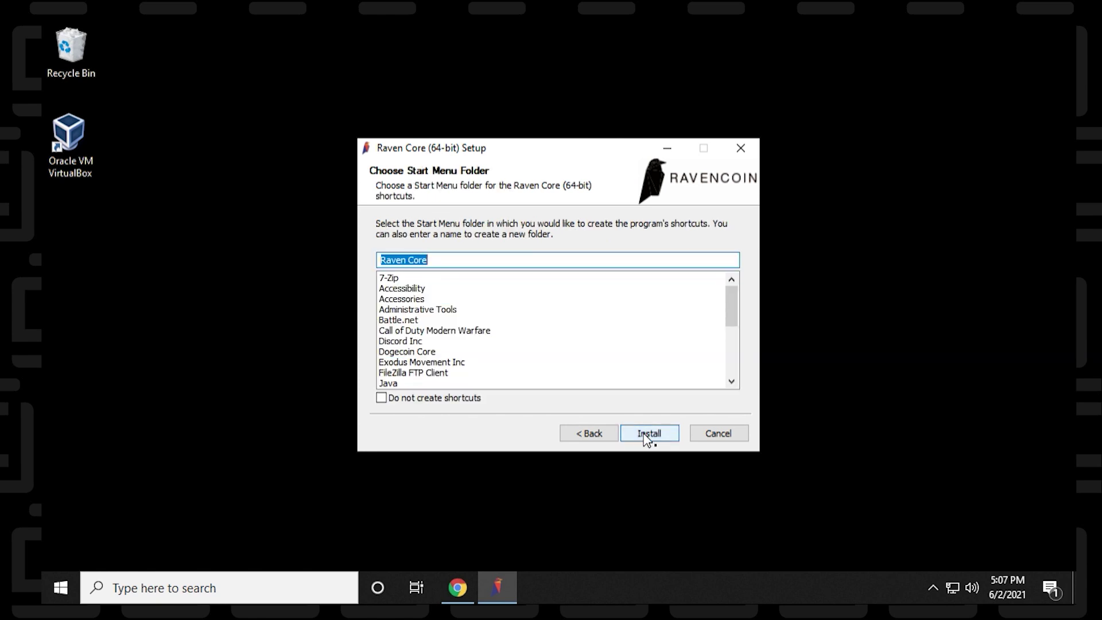
pyautogui.click(648, 438)
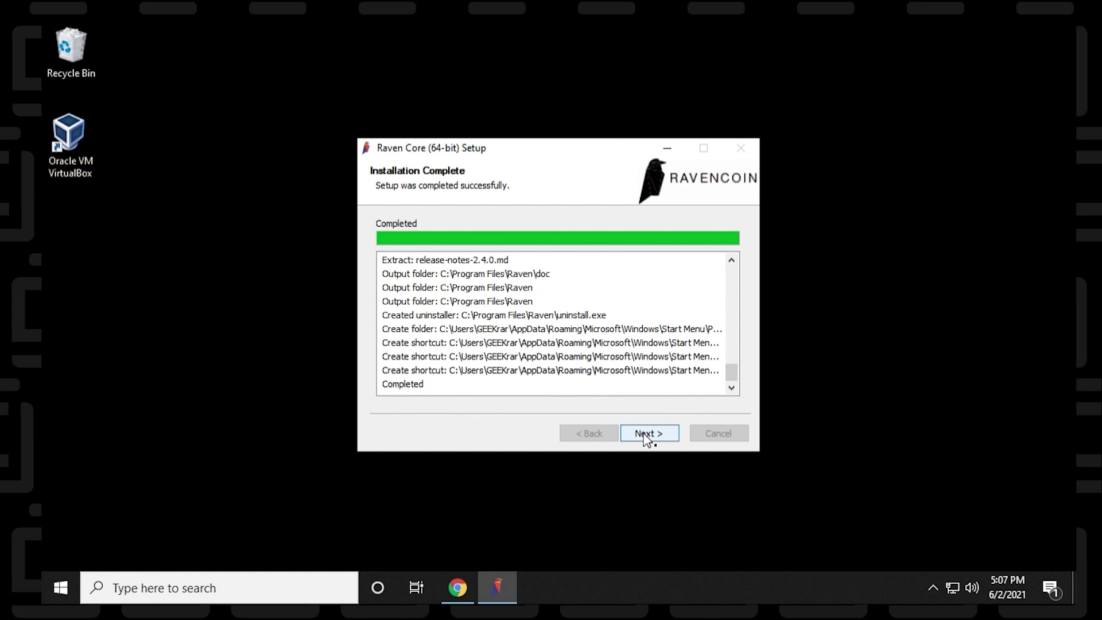
pyautogui.click(648, 436)
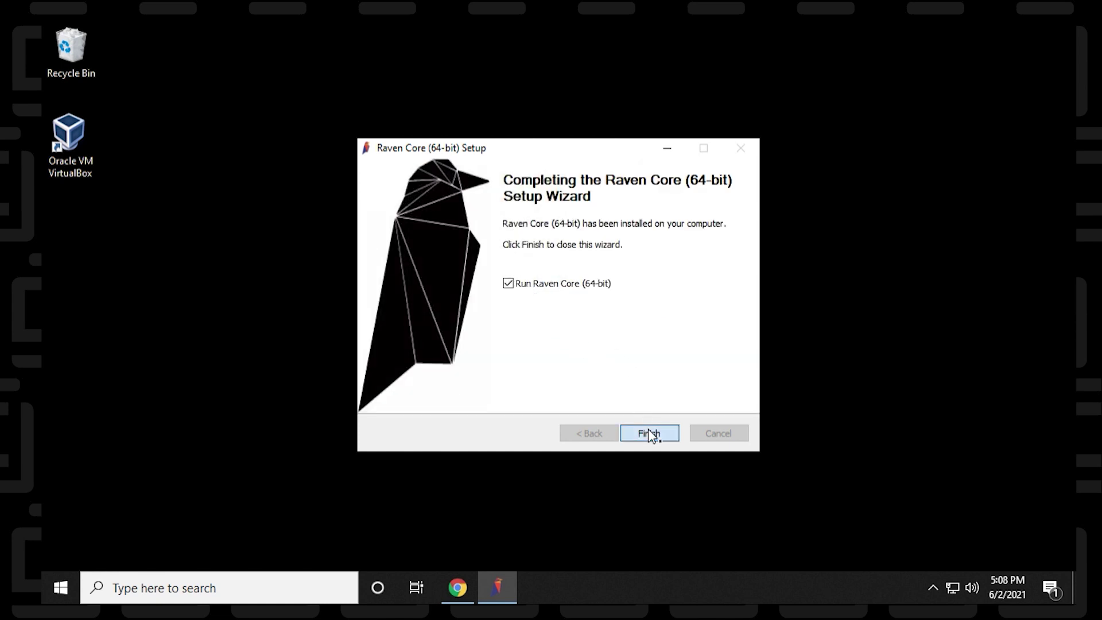
pyautogui.click(648, 434)
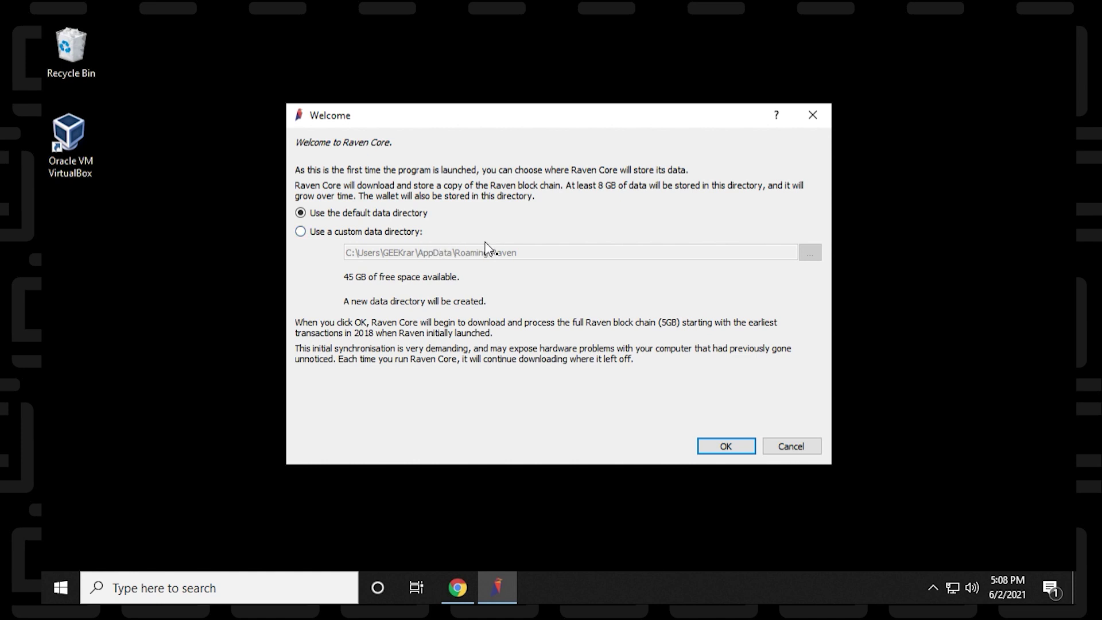
pyautogui.click(732, 447)
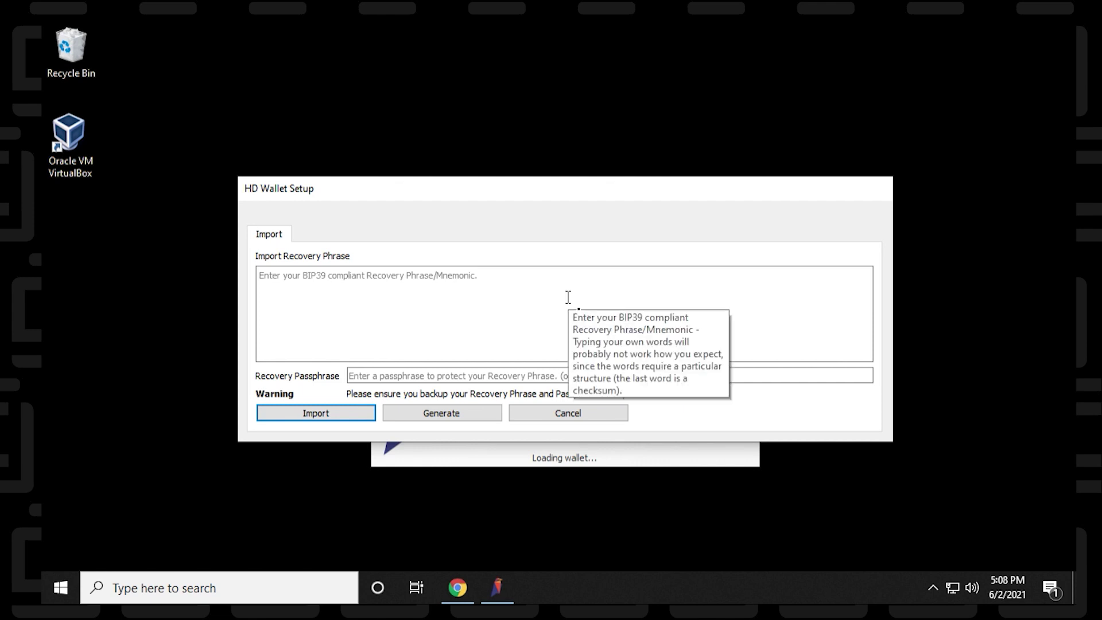
# Generate a new recovery phrase for the HD wallet, fill in the recovery passphrase, and import it.
pyautogui.click(450, 413)
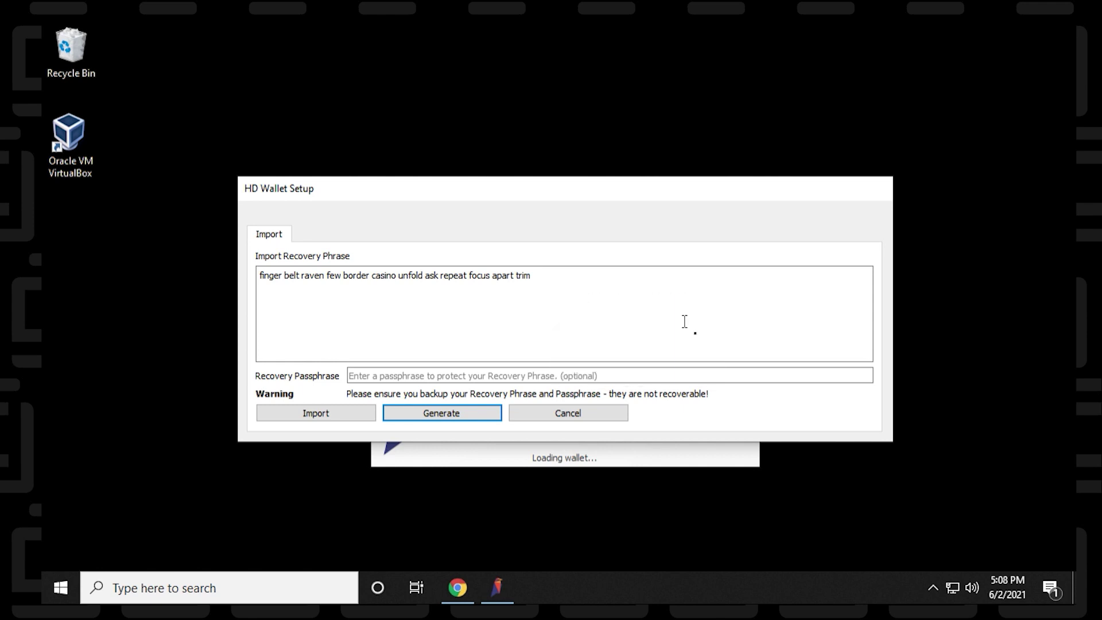
pyautogui.click(427, 414)
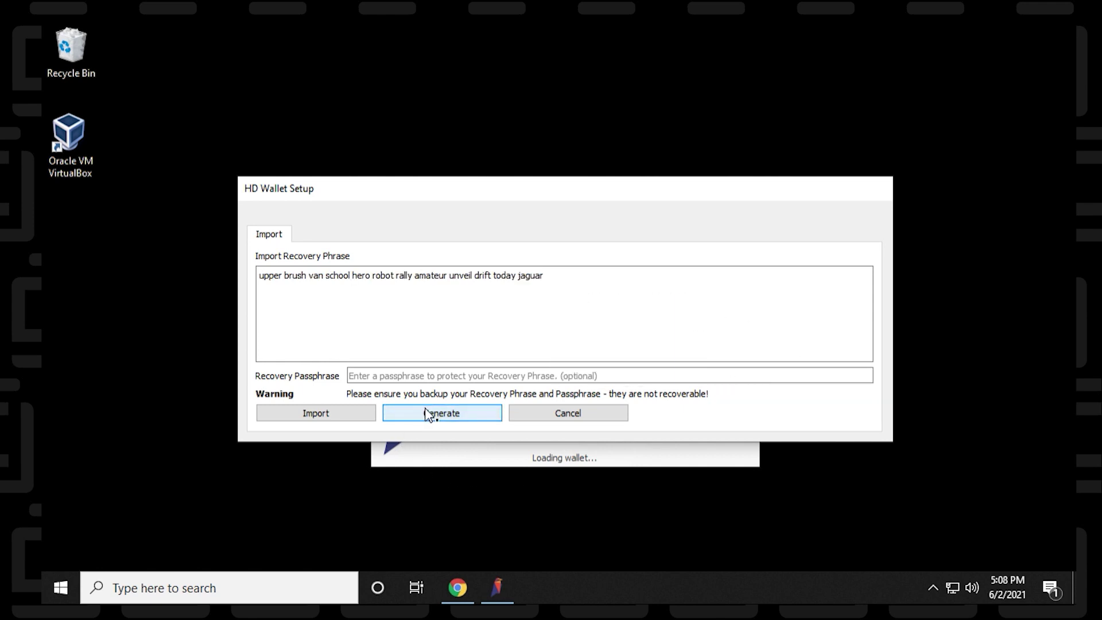
pyautogui.click(428, 414)
pyautogui.click(427, 414)
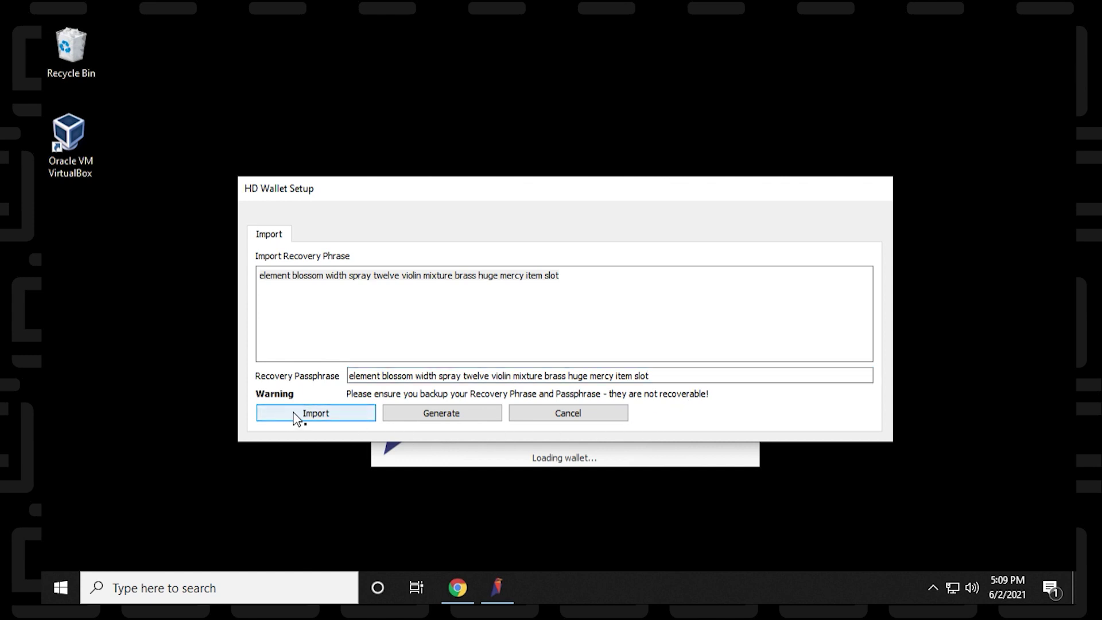
pyautogui.click(295, 416)
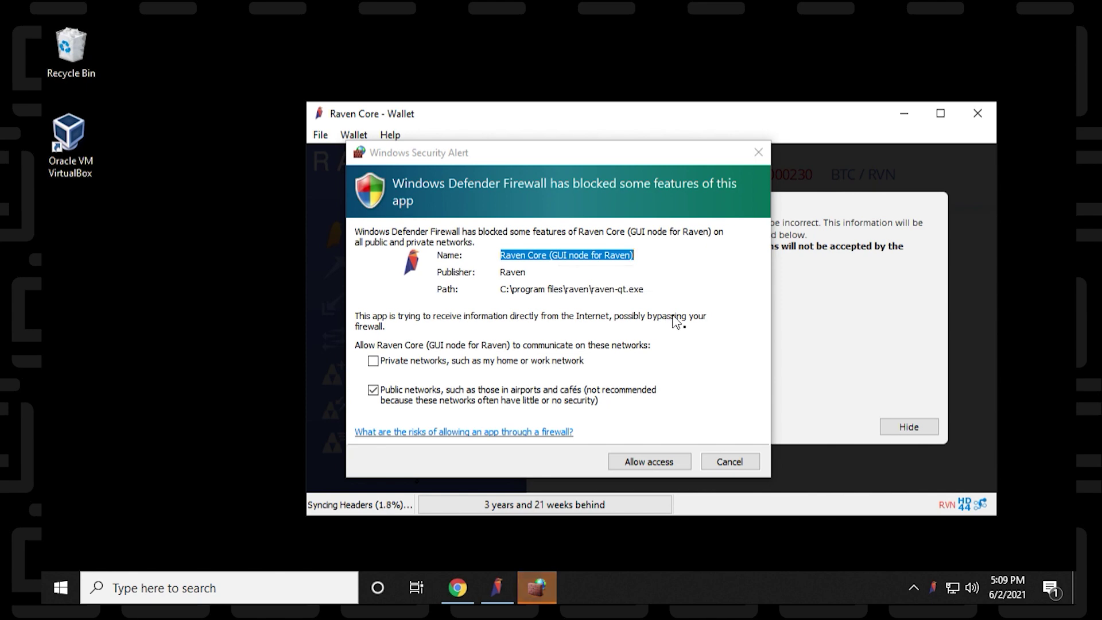
# Allow Raven Core through the Windows firewall on public networks and maximize the wallet window.
pyautogui.click(639, 460)
pyautogui.moveTo(725, 117); pyautogui.dragTo(614, 103)
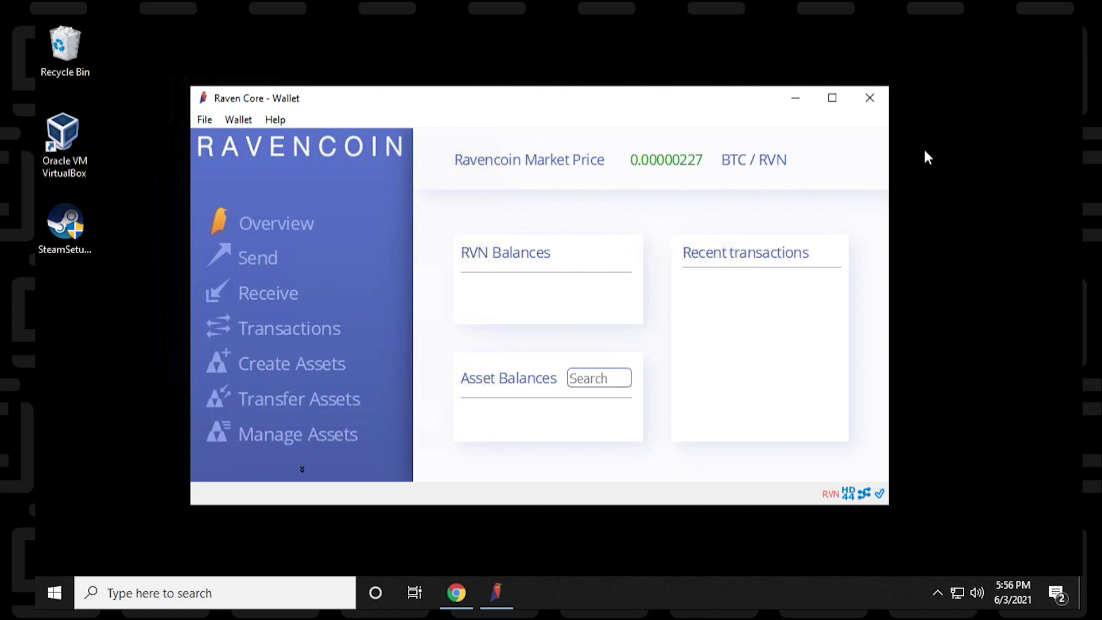
pyautogui.click(833, 97)
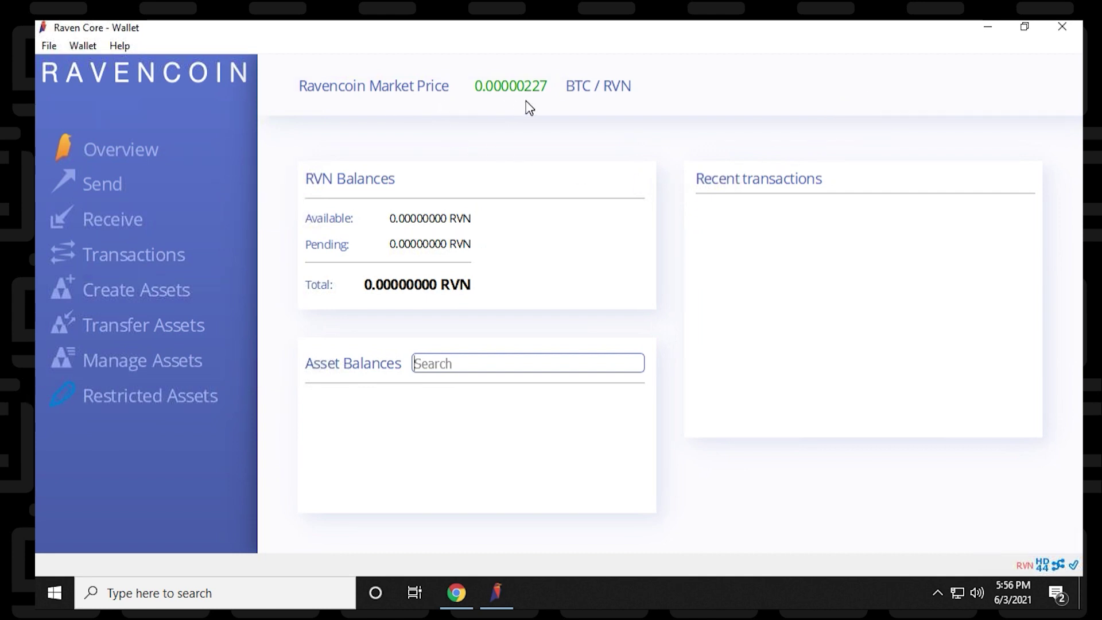
# On the send form, check the address book and paste the recipient's Raven address from the clipboard.
pyautogui.moveTo(539, 105)
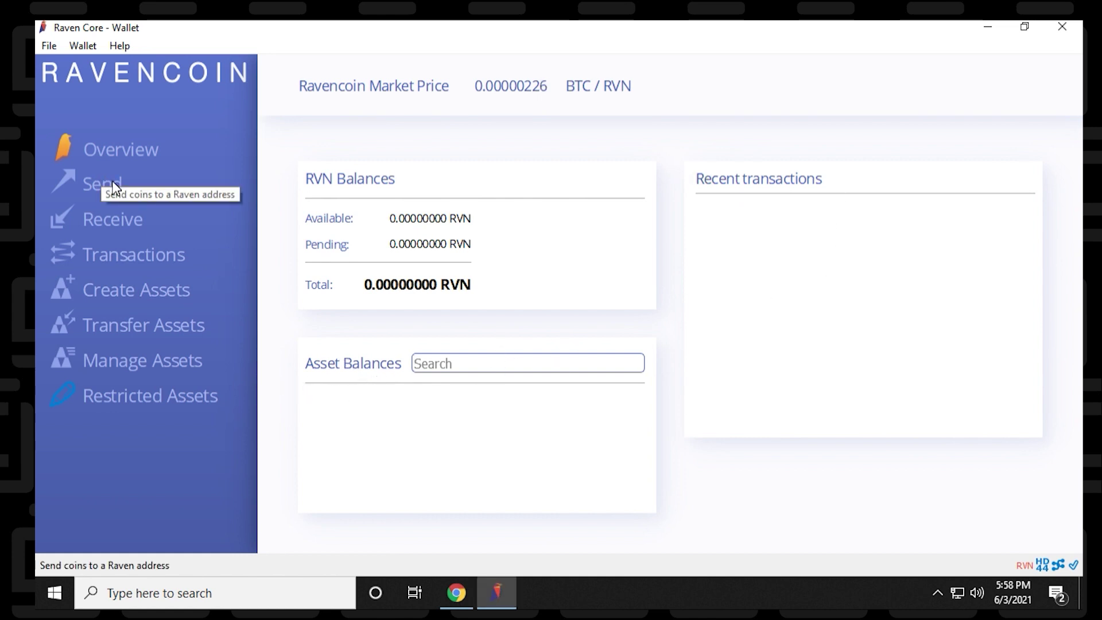
pyautogui.click(114, 181)
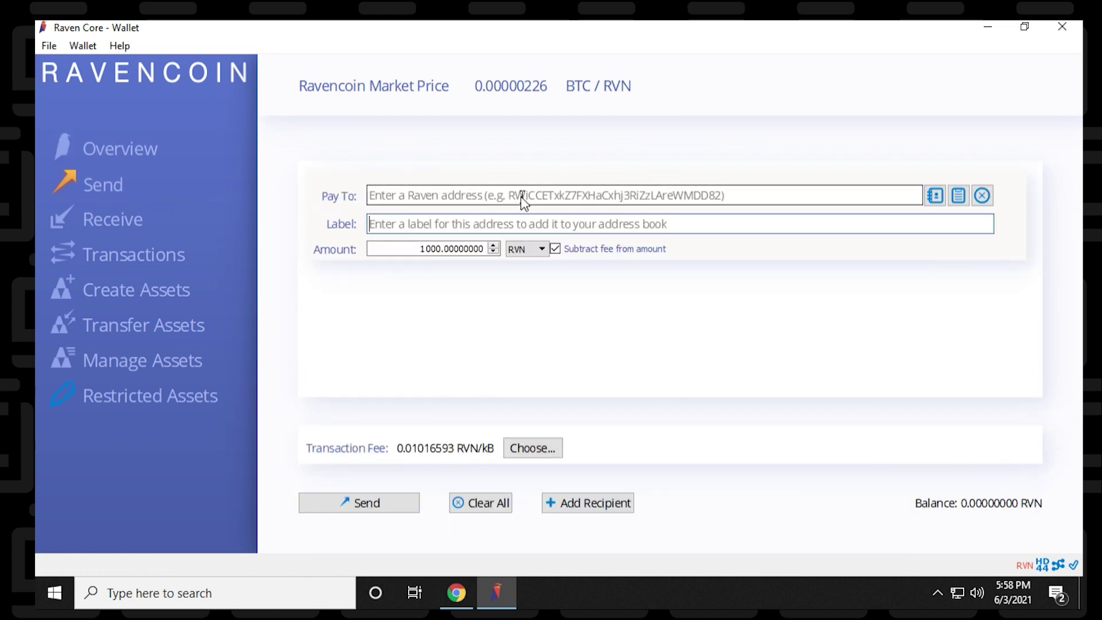
pyautogui.click(934, 197)
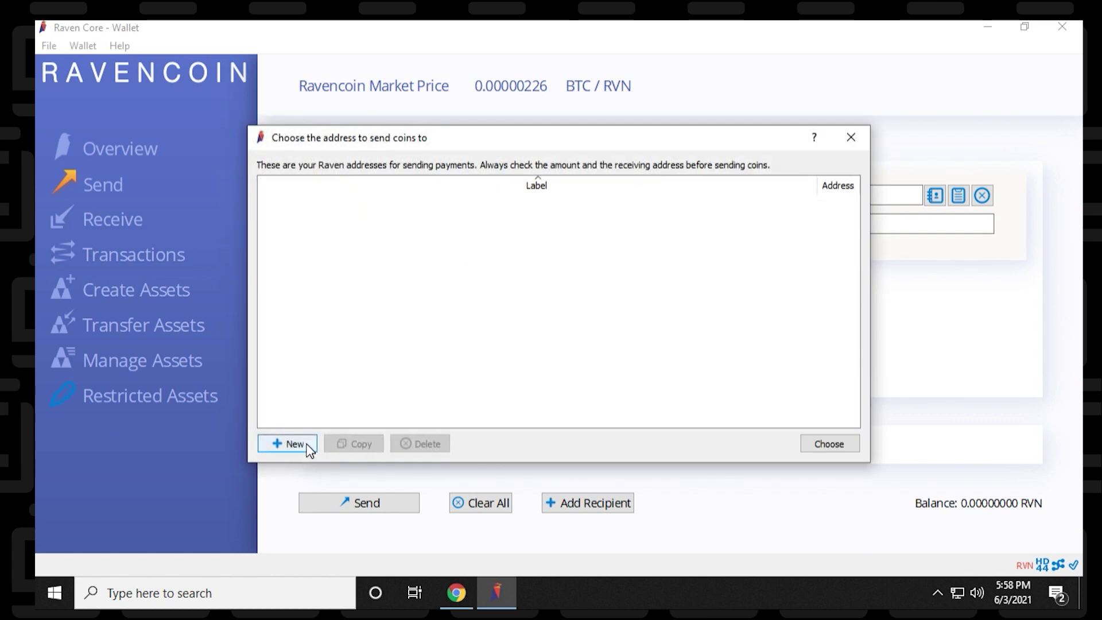
pyautogui.click(839, 450)
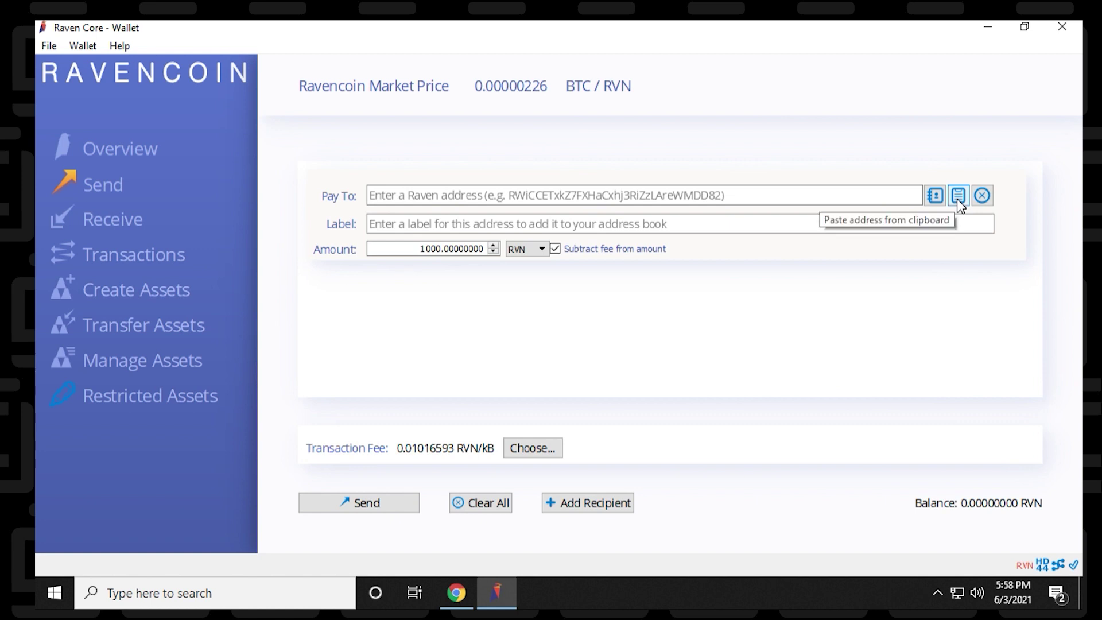
pyautogui.click(958, 196)
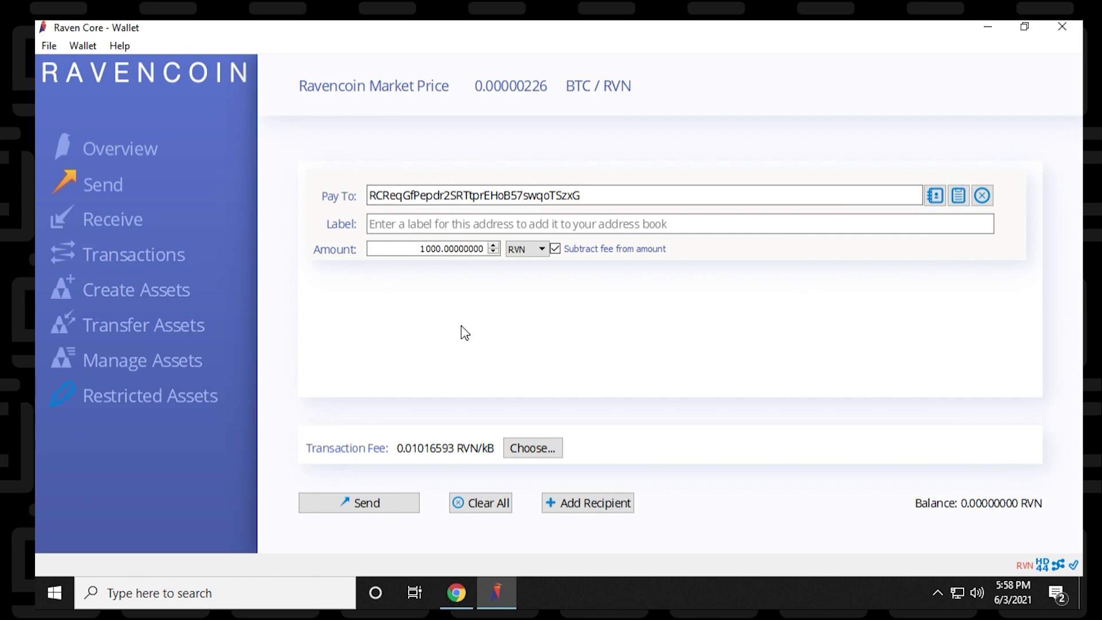
# Label the recipient address "Cryptojar Payment".
pyautogui.click(402, 225)
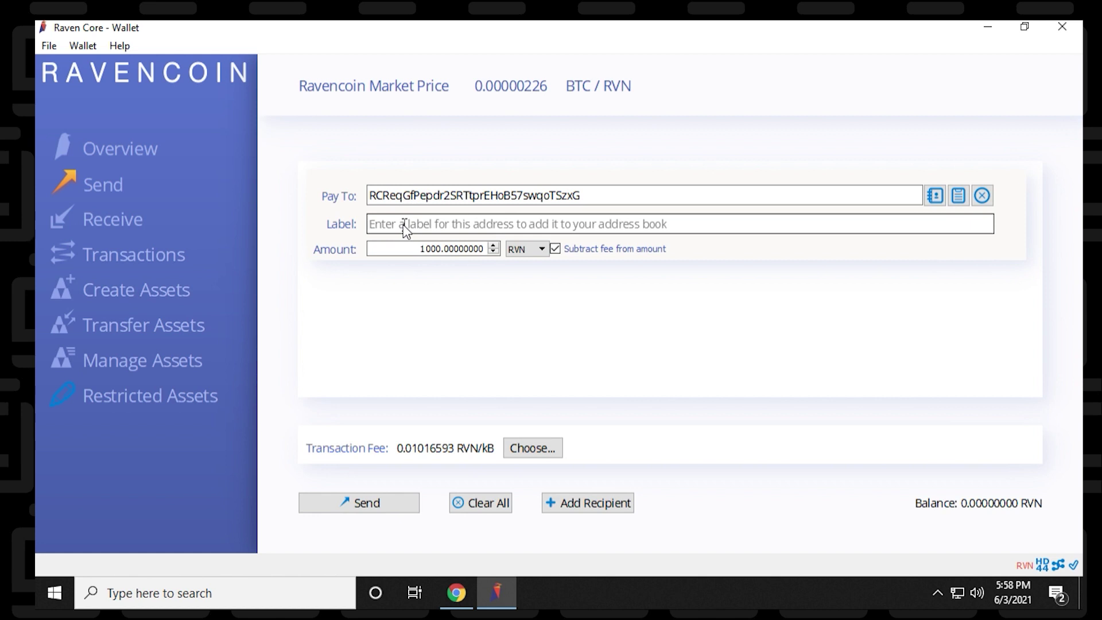
pyautogui.write('Cry')
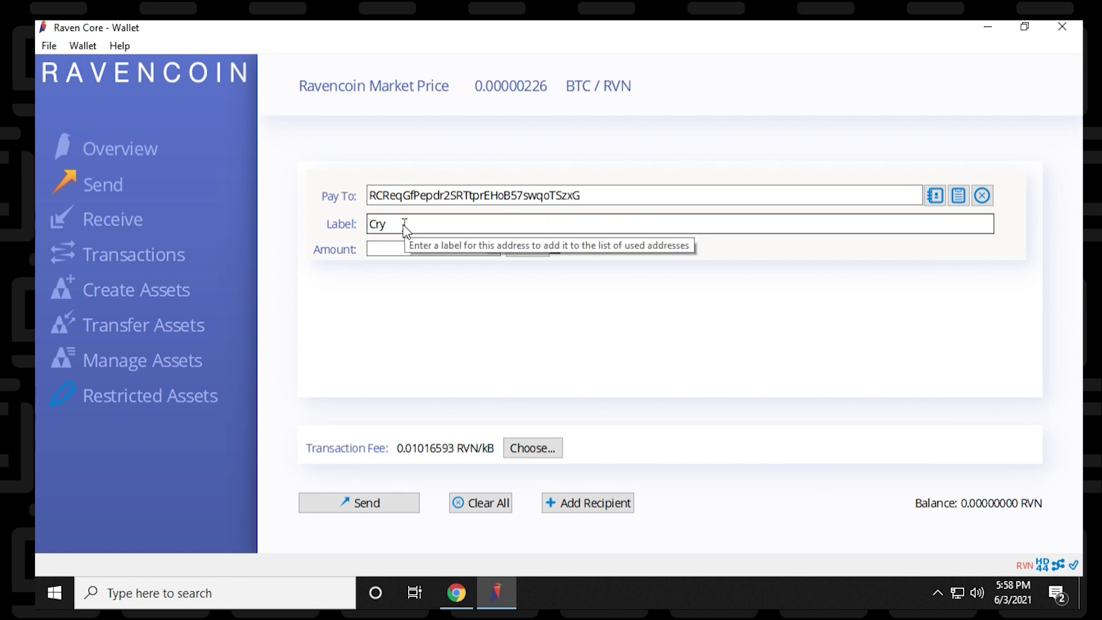
pyautogui.write('ptojar Paymenty')
pyautogui.press('BackSpace')
pyautogui.click(405, 224)
pyautogui.write('j')
# Review the payment amount, transaction fee and send option on the send form.
pyautogui.click(375, 250)
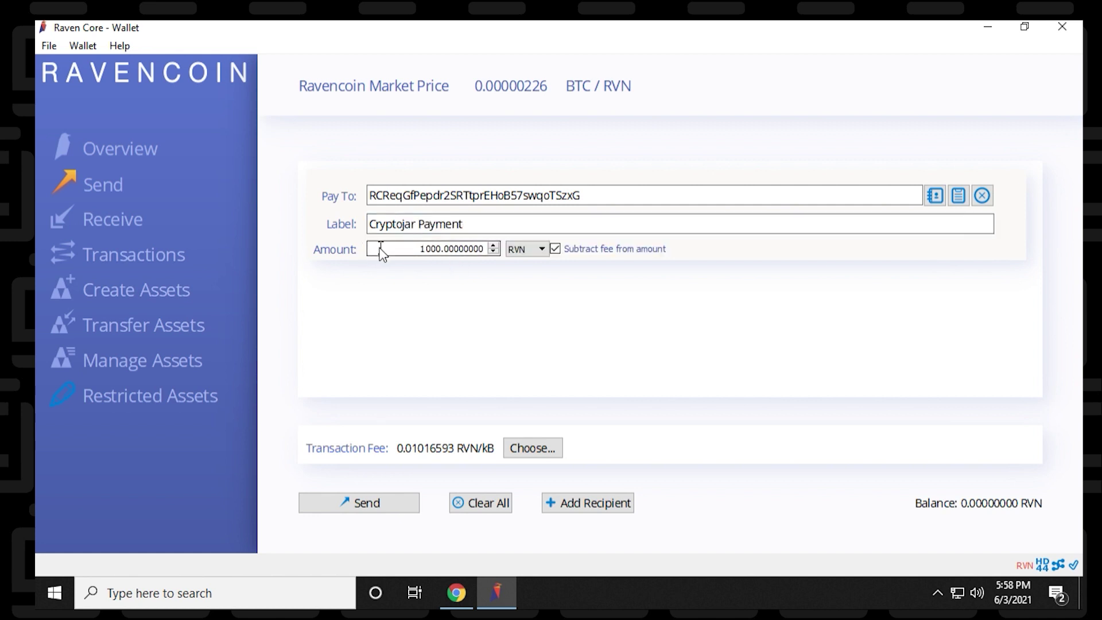
pyautogui.doubleClick(443, 249)
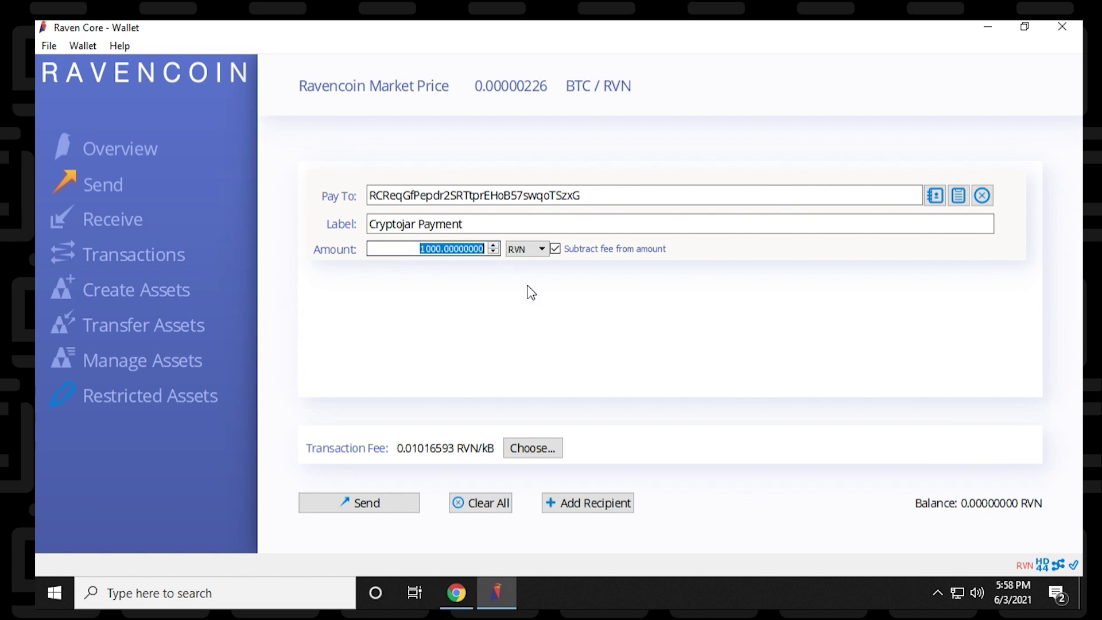
pyautogui.click(557, 292)
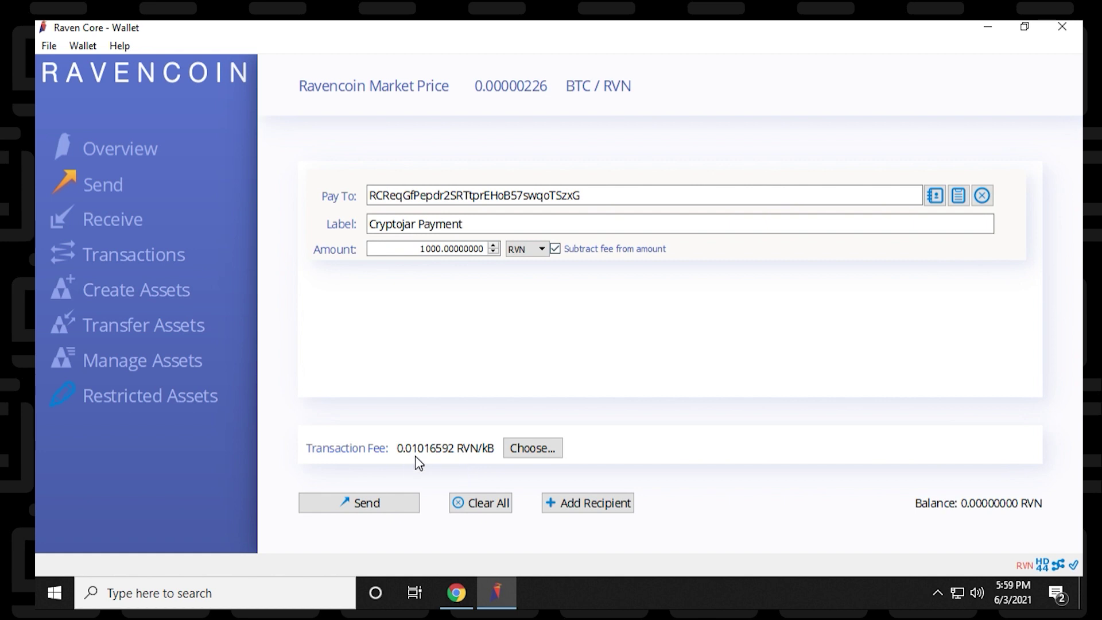
pyautogui.click(370, 503)
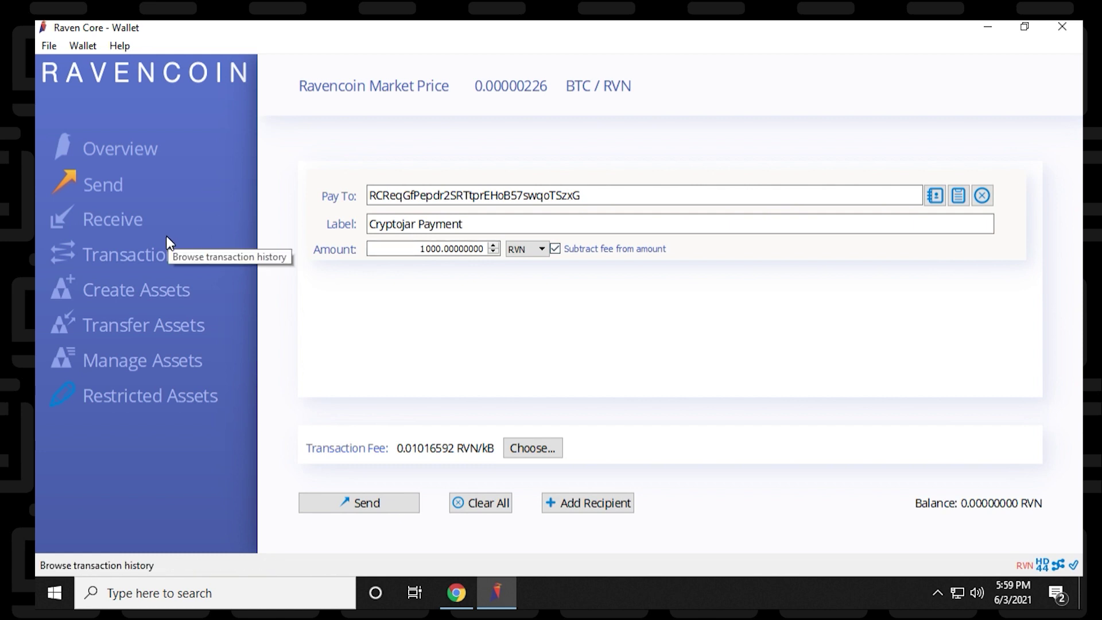
# Label a new payment request on the receive form "PAY ME".
pyautogui.click(113, 222)
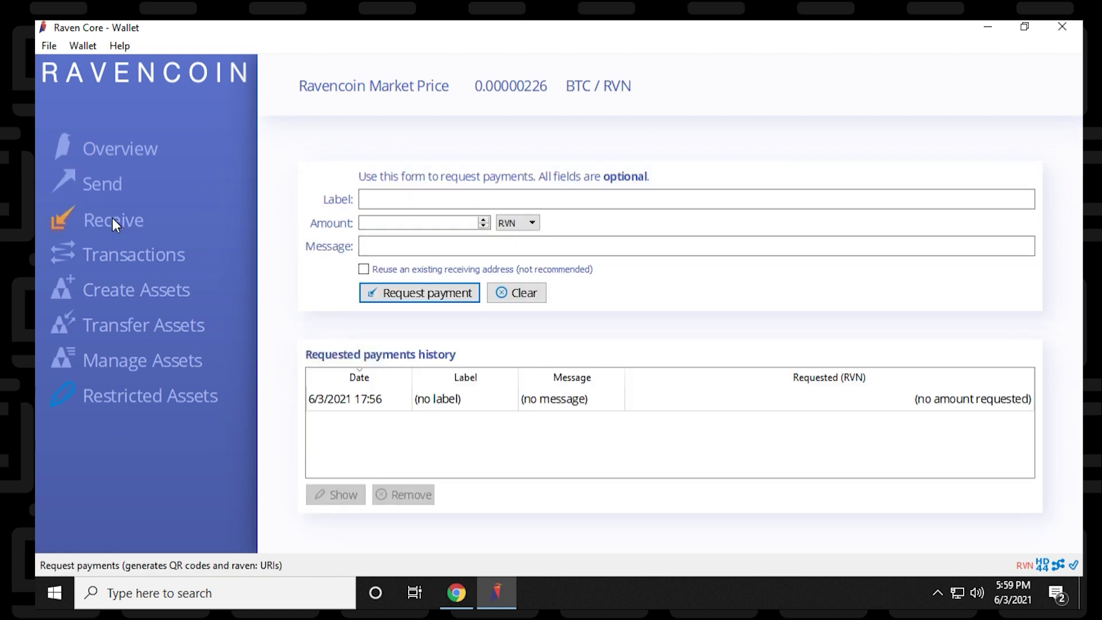
pyautogui.click(478, 201)
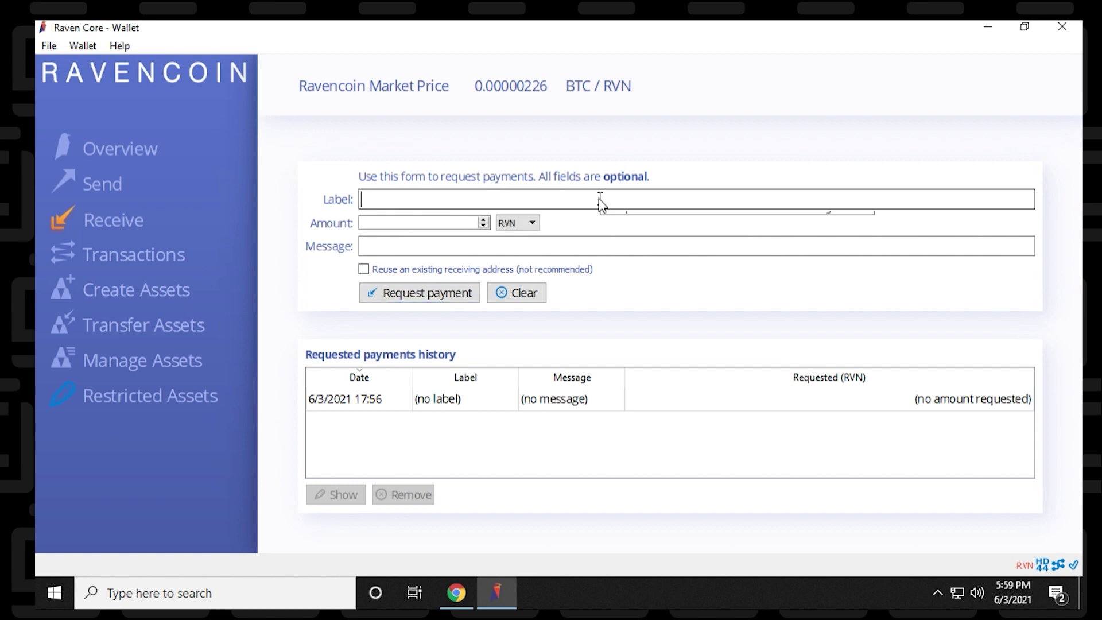
pyautogui.write('PAY M')
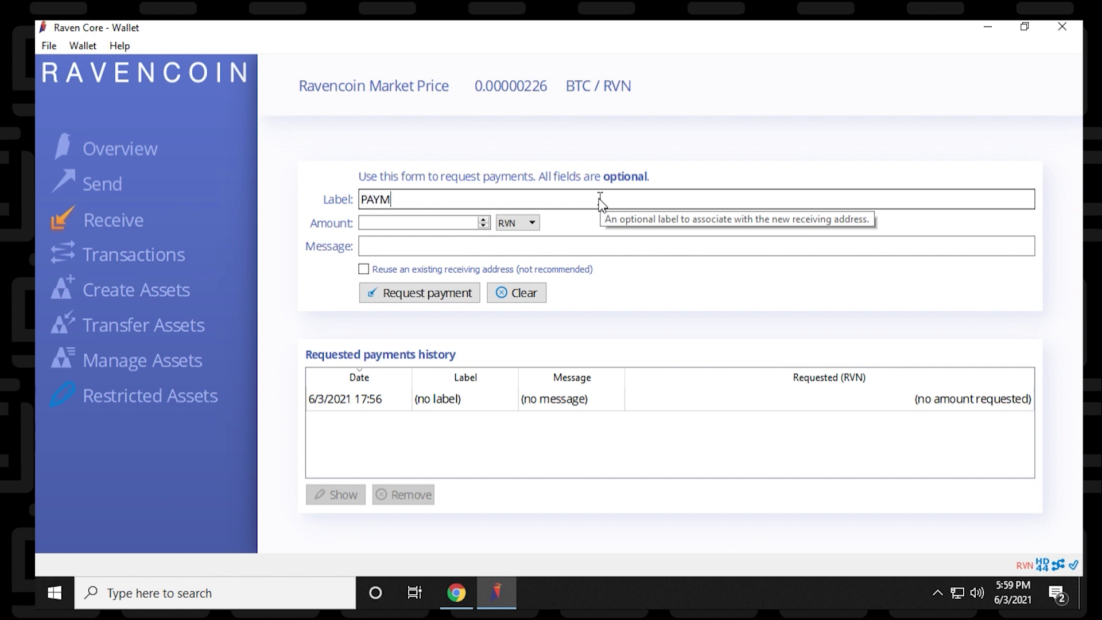
pyautogui.press('BackSpace')
pyautogui.write('ME')
# Set the requested amount to 10000 RVN and generate the payment request without reusing an existing receiving address.
pyautogui.click(386, 224)
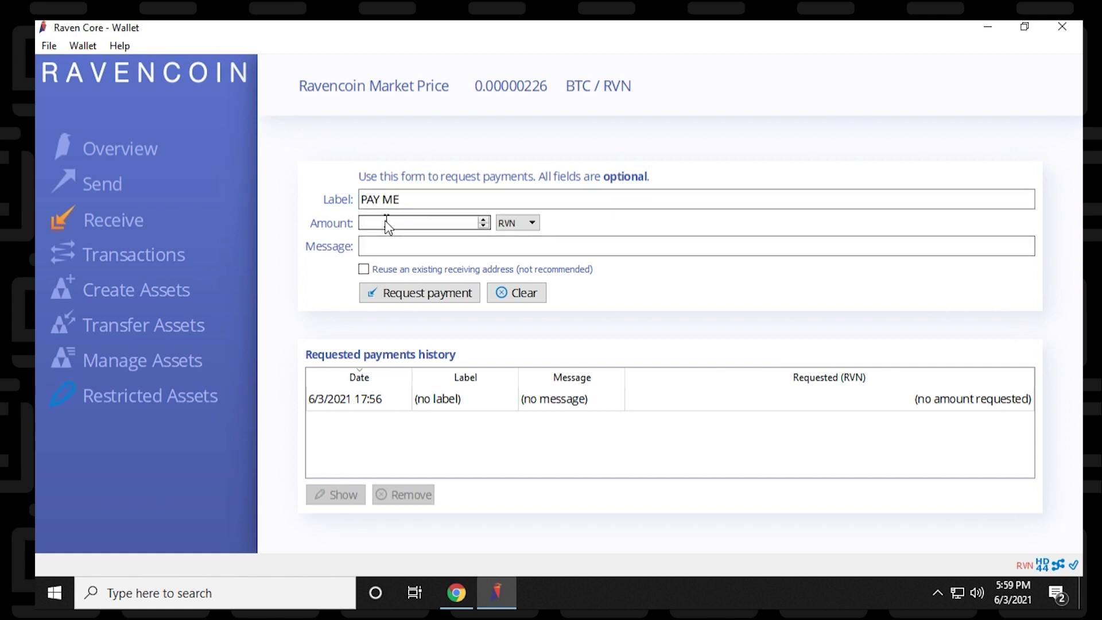
pyautogui.write('10000')
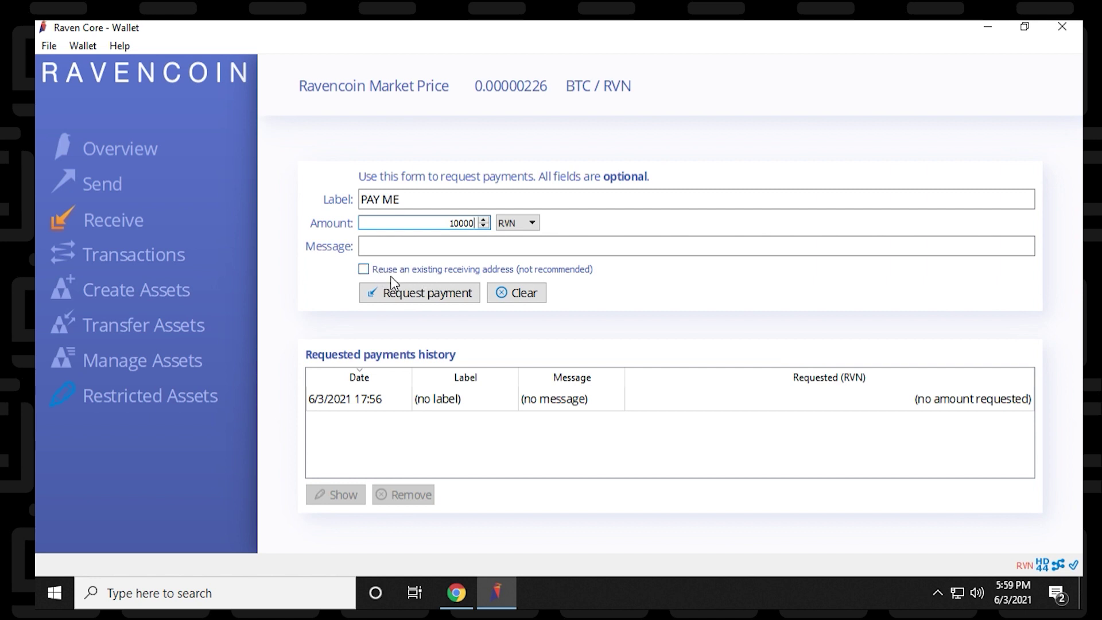
pyautogui.click(370, 271)
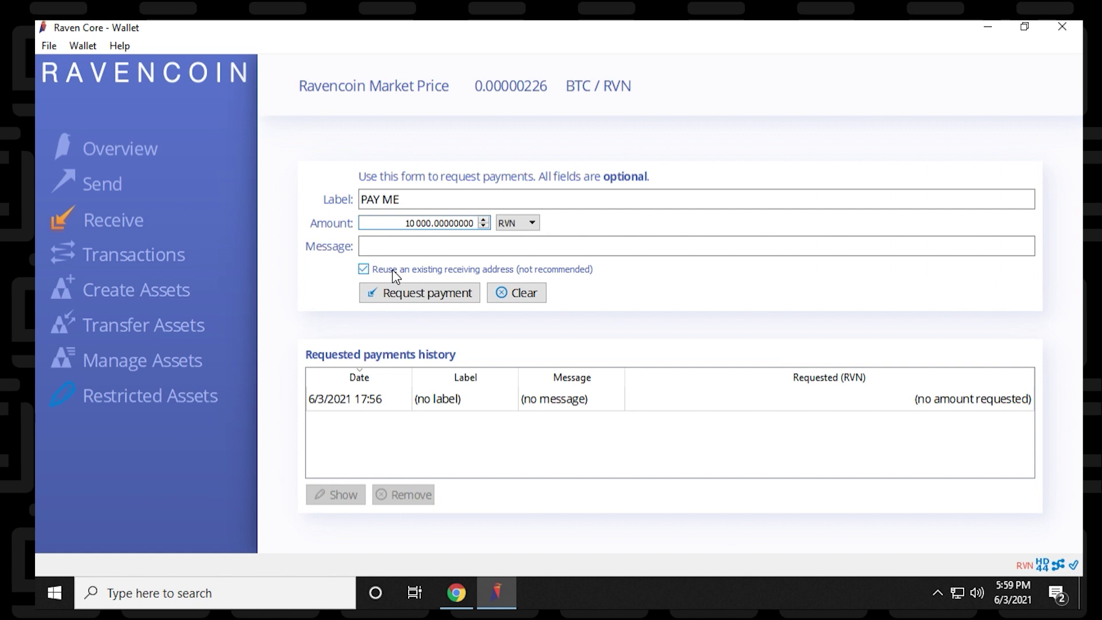
pyautogui.click(363, 269)
pyautogui.click(428, 294)
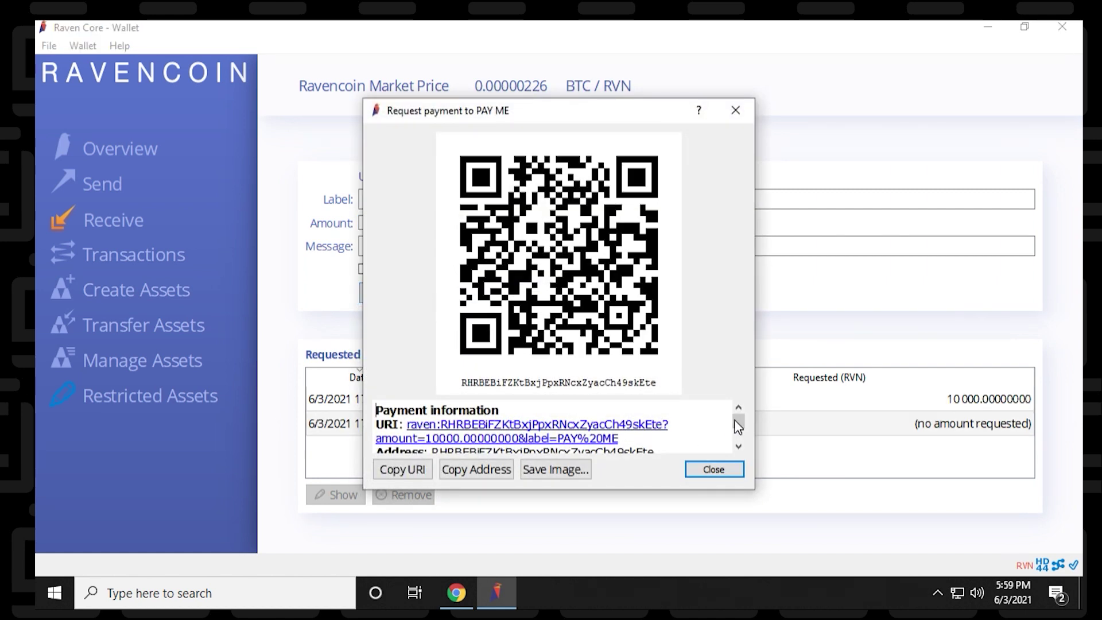
# Review the URI, address, amount and label in the PAY ME request's payment information, and close the request window.
pyautogui.moveTo(737, 426)
pyautogui.mouseDown()
pyautogui.moveTo(738, 436)
pyautogui.moveTo(735, 425)
pyautogui.mouseUp()
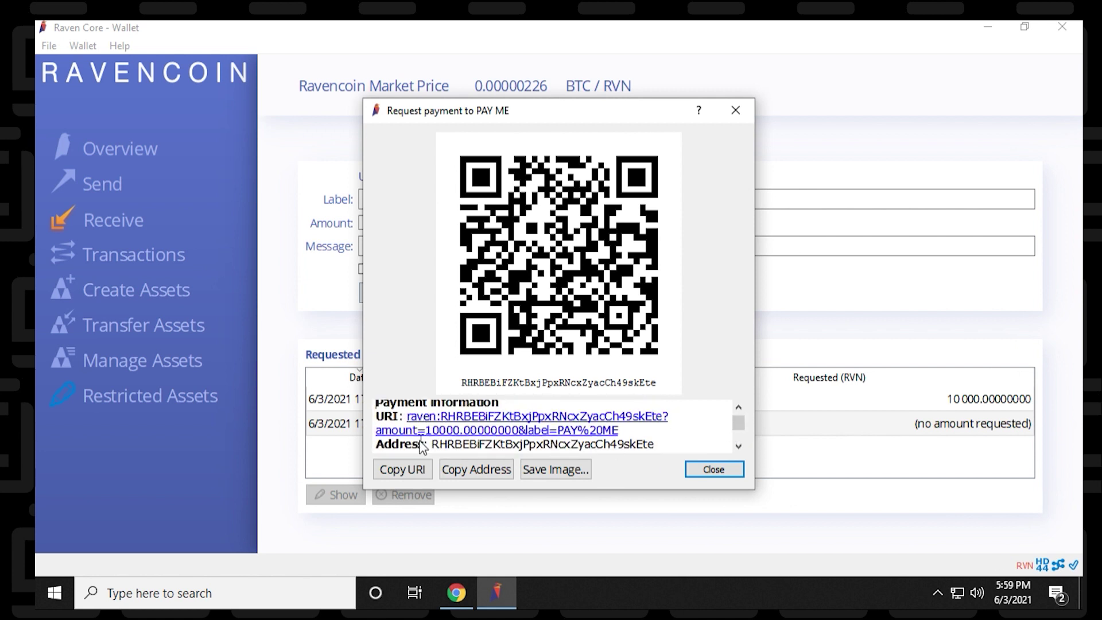
pyautogui.moveTo(744, 431); pyautogui.dragTo(739, 419)
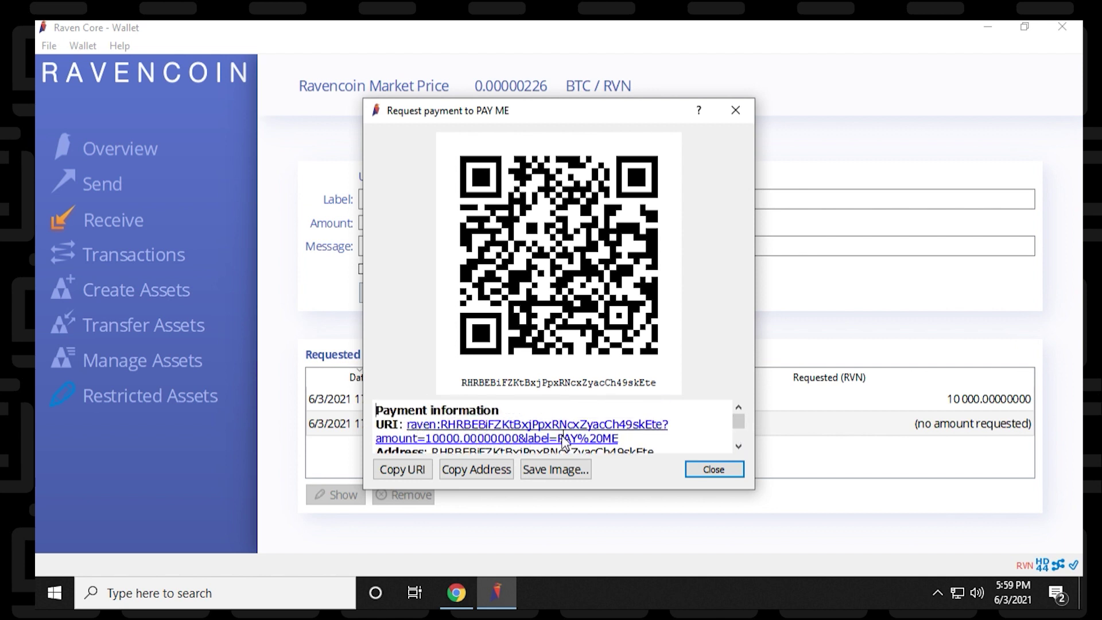
pyautogui.moveTo(737, 419); pyautogui.dragTo(735, 428)
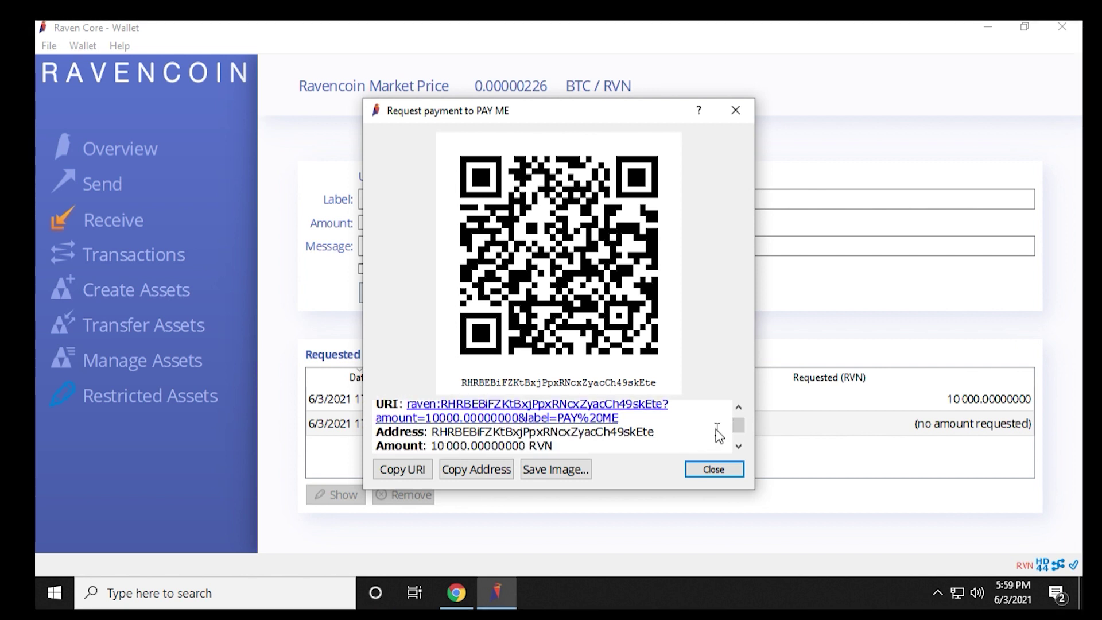
pyautogui.moveTo(735, 427); pyautogui.dragTo(735, 432)
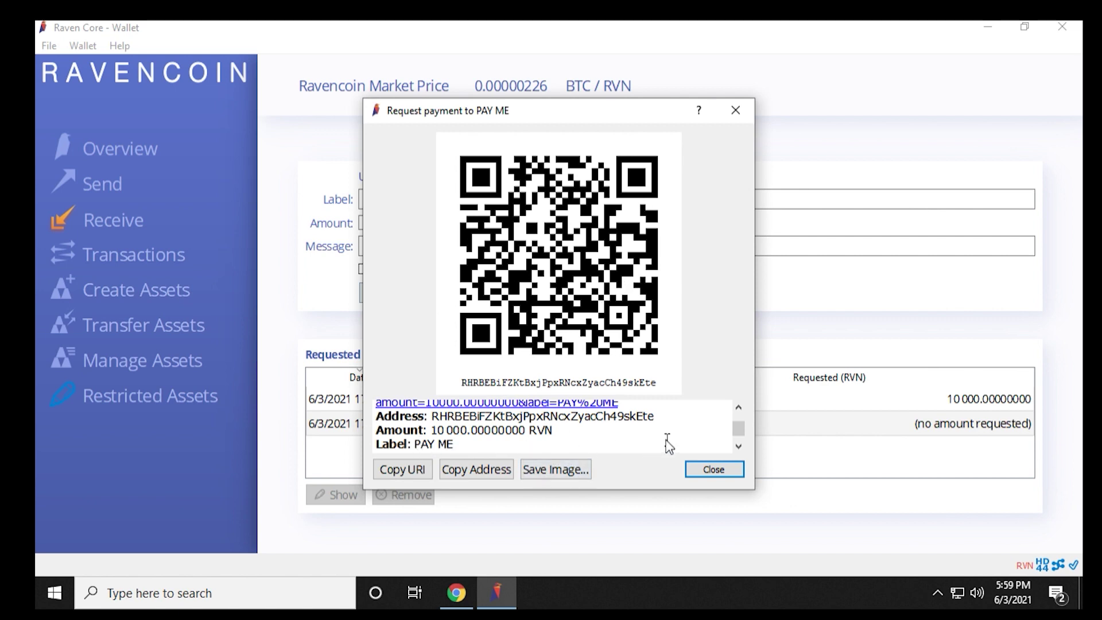
pyautogui.scroll(2, 666, 445)
pyautogui.scroll(-2, 666, 446)
pyautogui.click(734, 471)
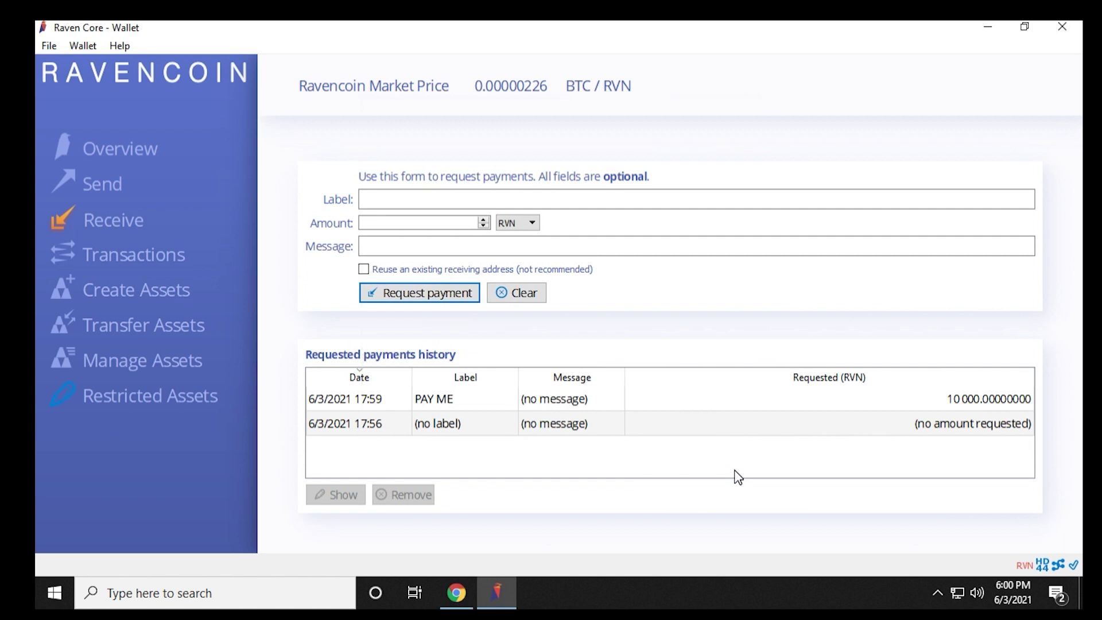
# Look over the transaction history with its search filters and the asset creation form, and return to the wallet overview.
pyautogui.click(135, 258)
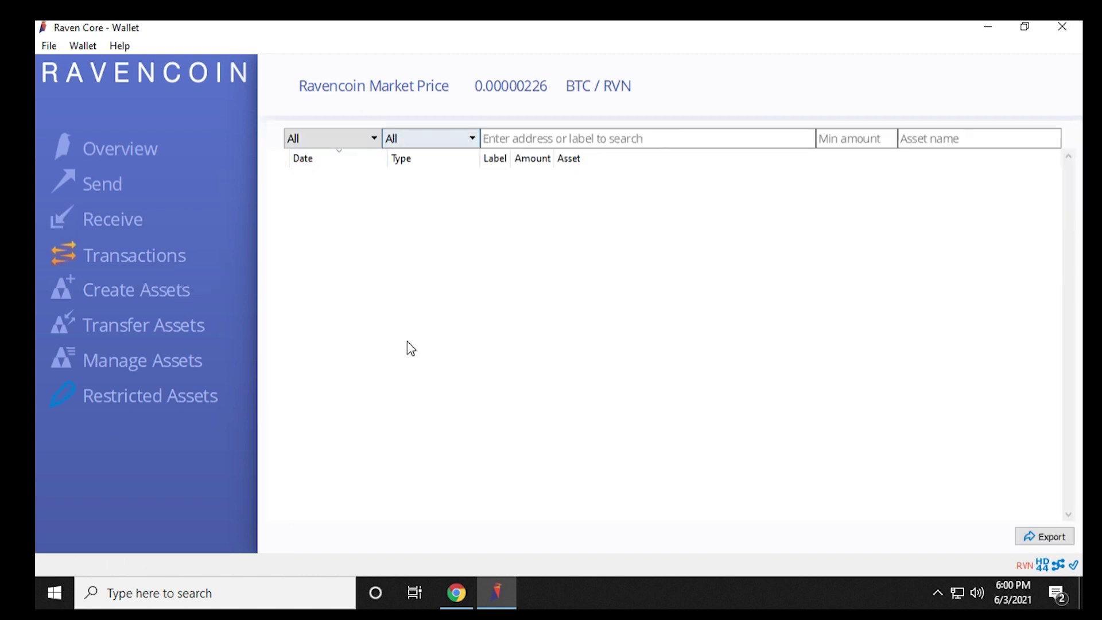
pyautogui.click(531, 134)
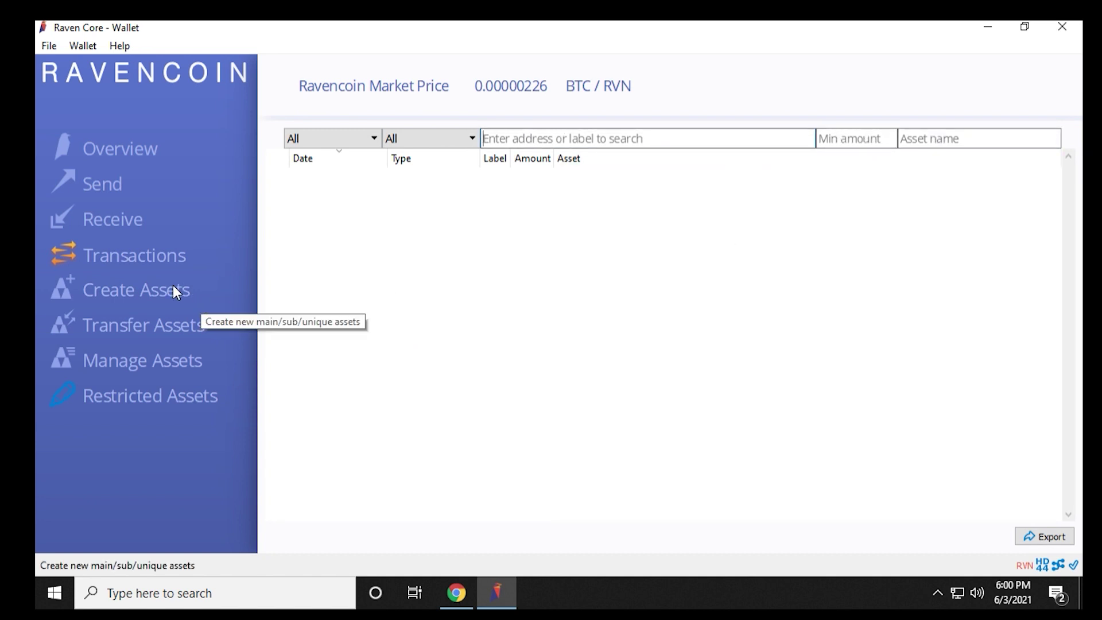
pyautogui.click(144, 289)
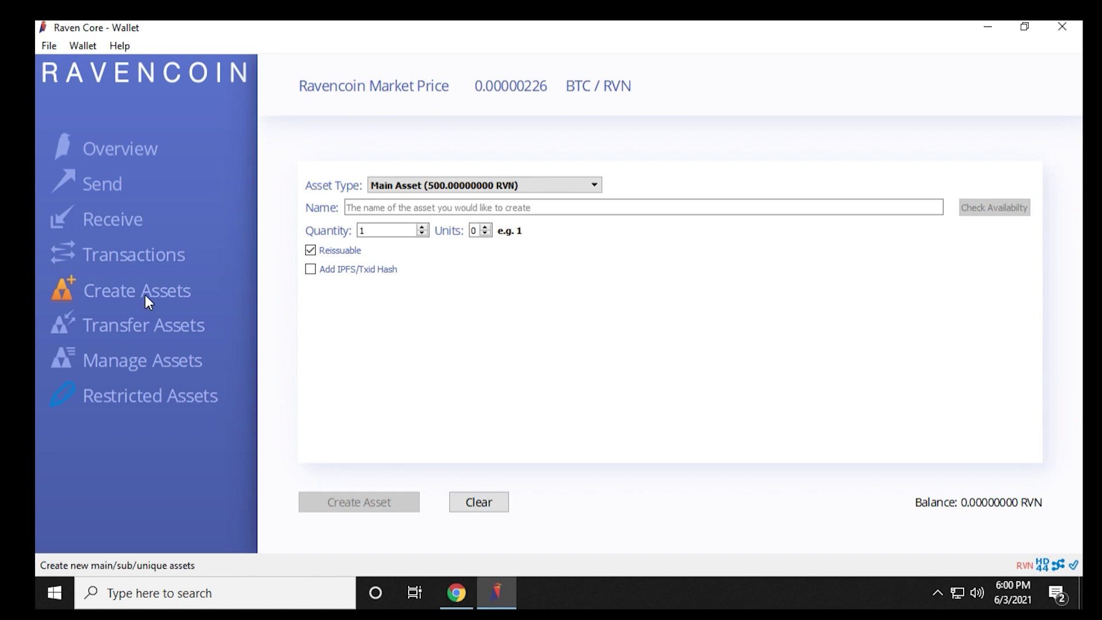
pyautogui.click(129, 134)
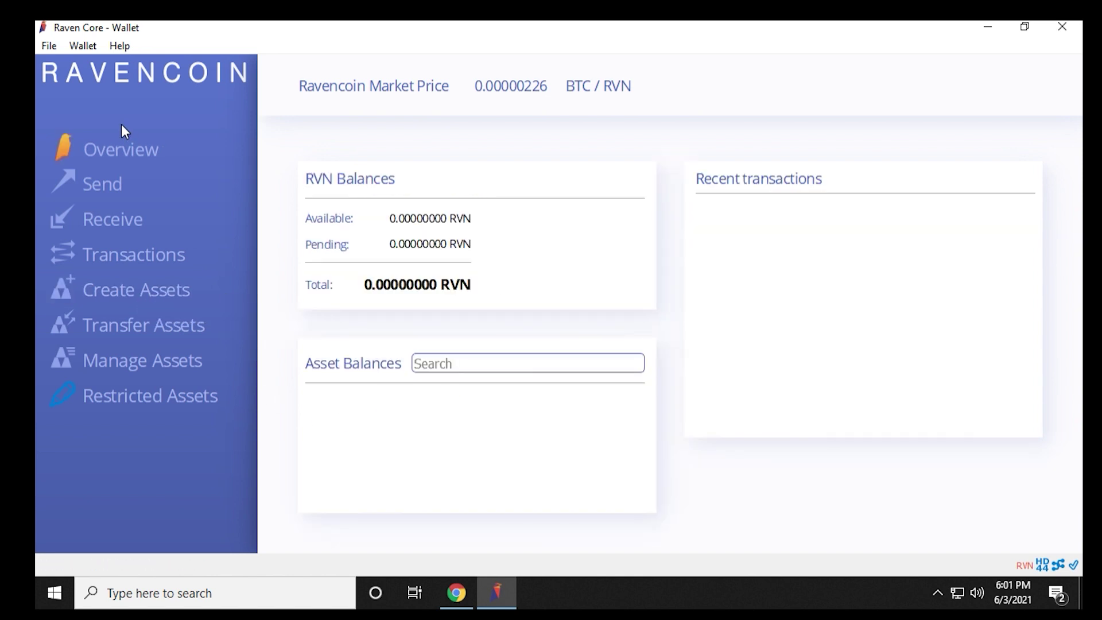
# Back up the wallet to the Documents folder as a wallet data file named "CrytojarbackupJun2021".
pyautogui.click(49, 45)
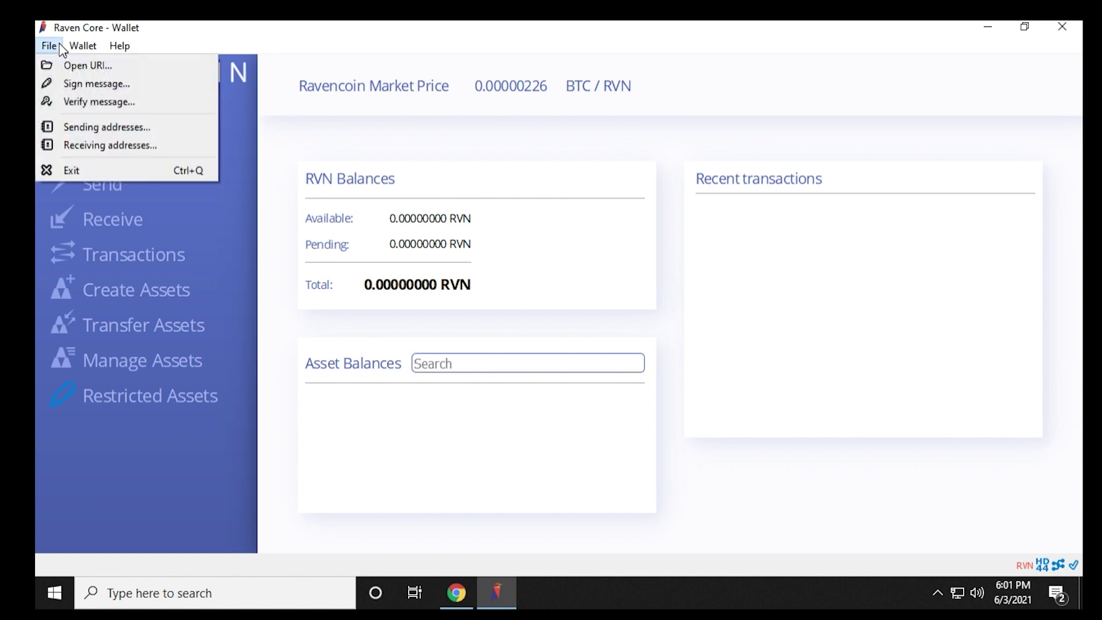
pyautogui.click(49, 45)
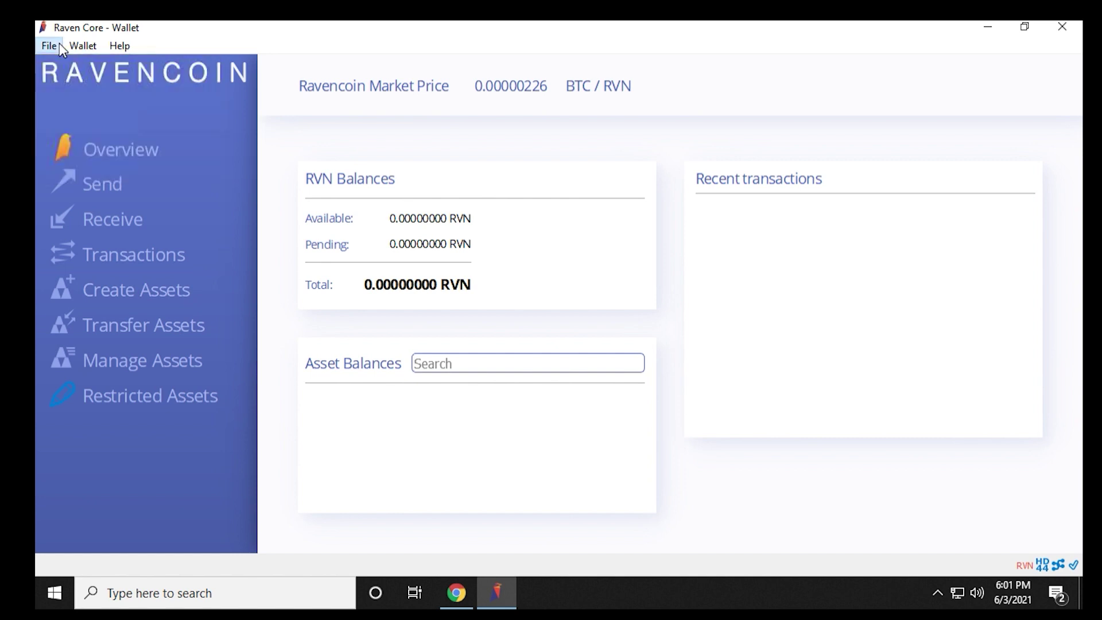
pyautogui.click(89, 47)
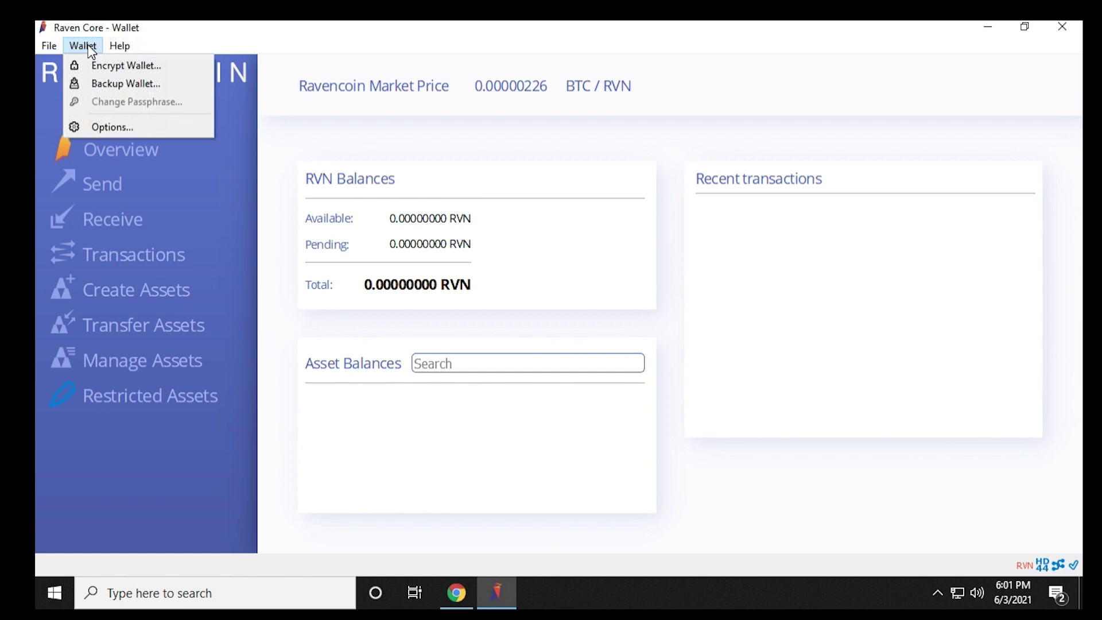
pyautogui.click(132, 91)
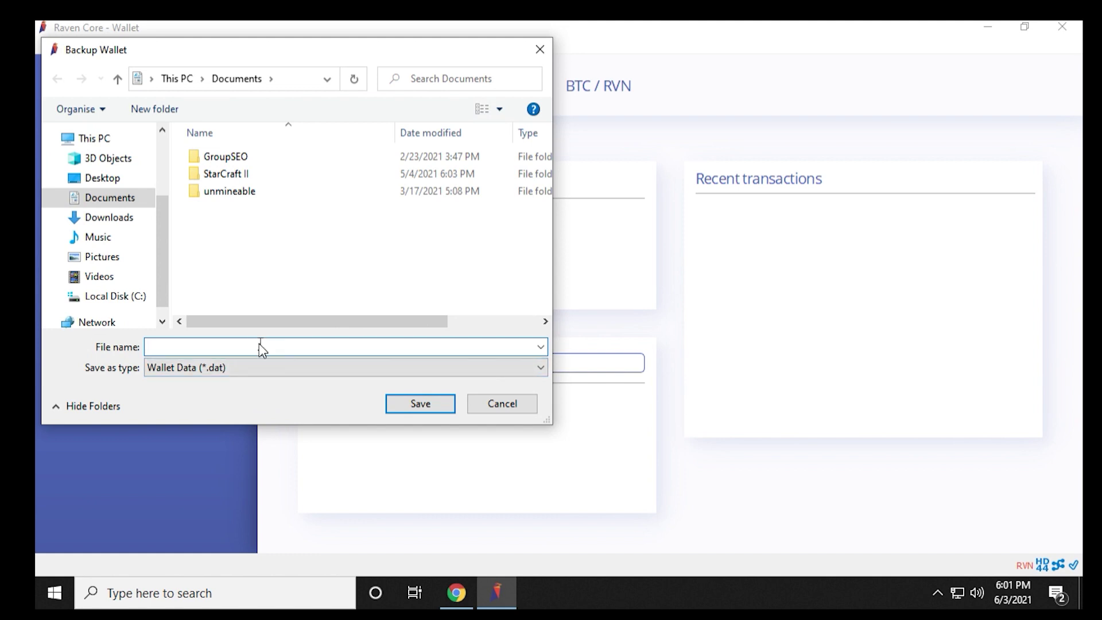
pyautogui.write('CrytojarbackupJun2021')
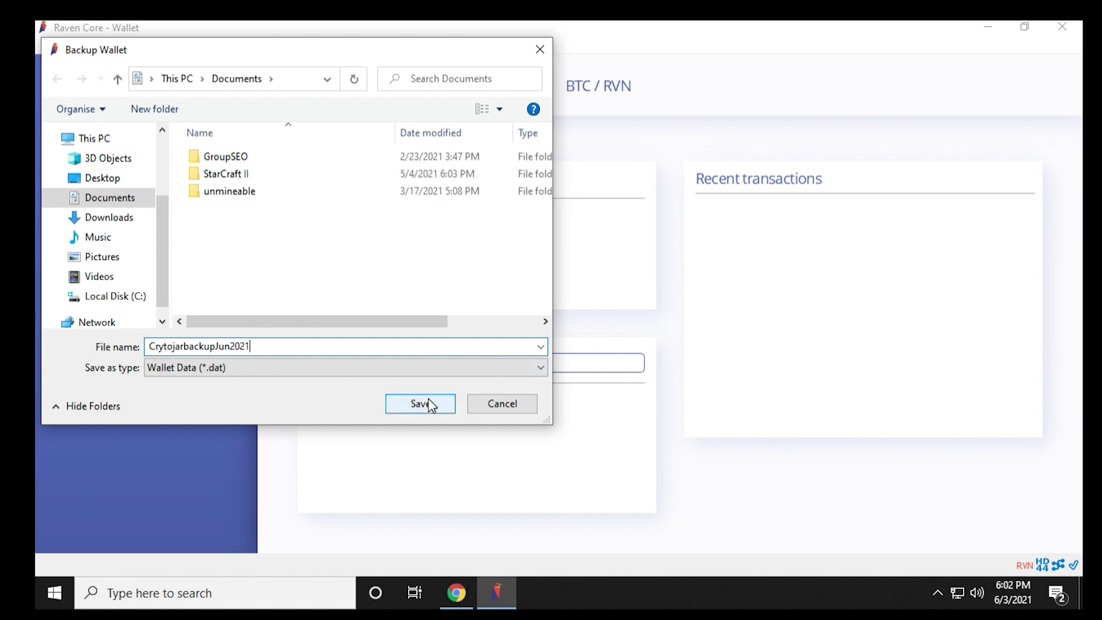
pyautogui.click(428, 402)
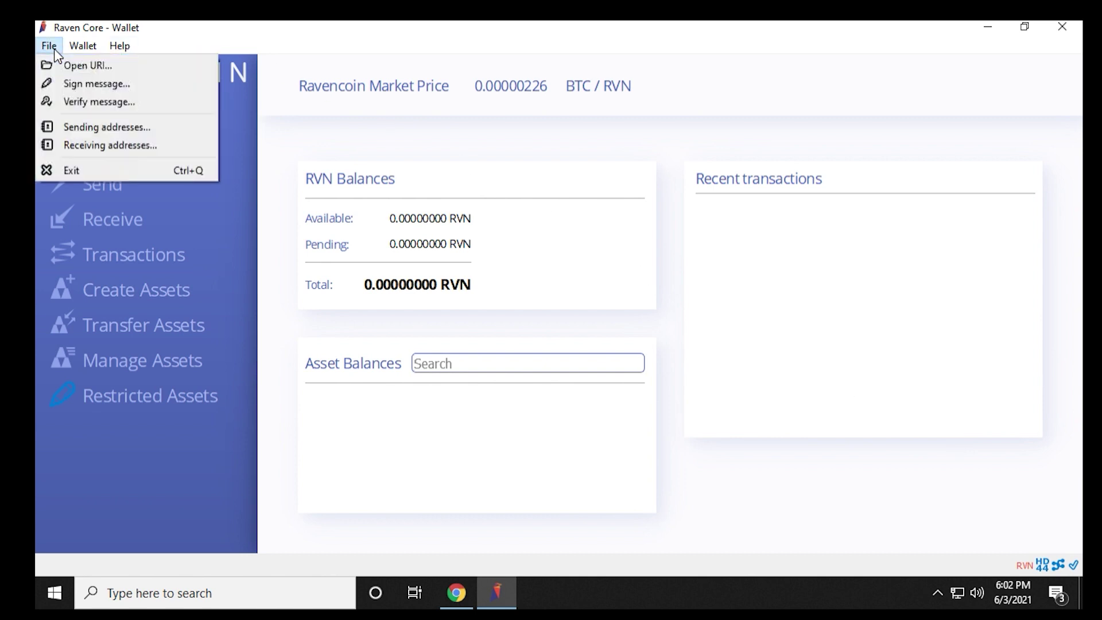
pyautogui.click(298, 47)
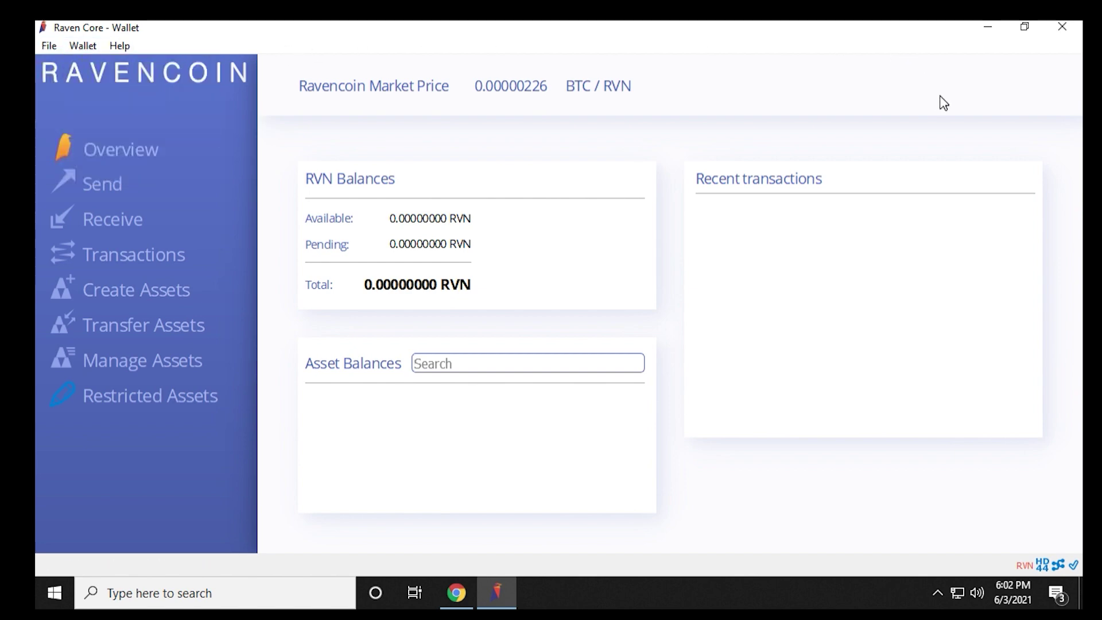